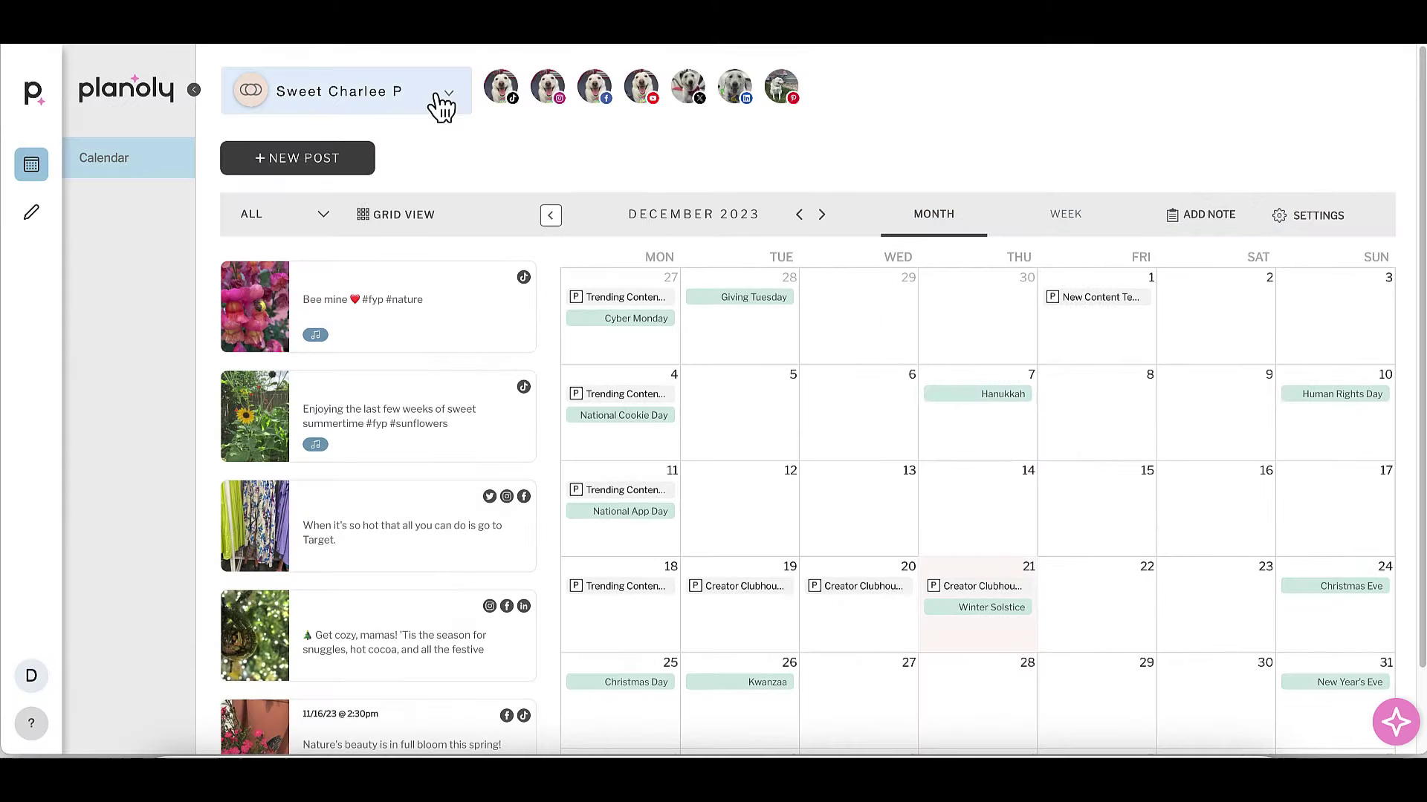
- Switch to the Instagram planner, move the red post first, then open and close the New Post source dialog
{"action": "left_click", "coordinate": [442, 104]}
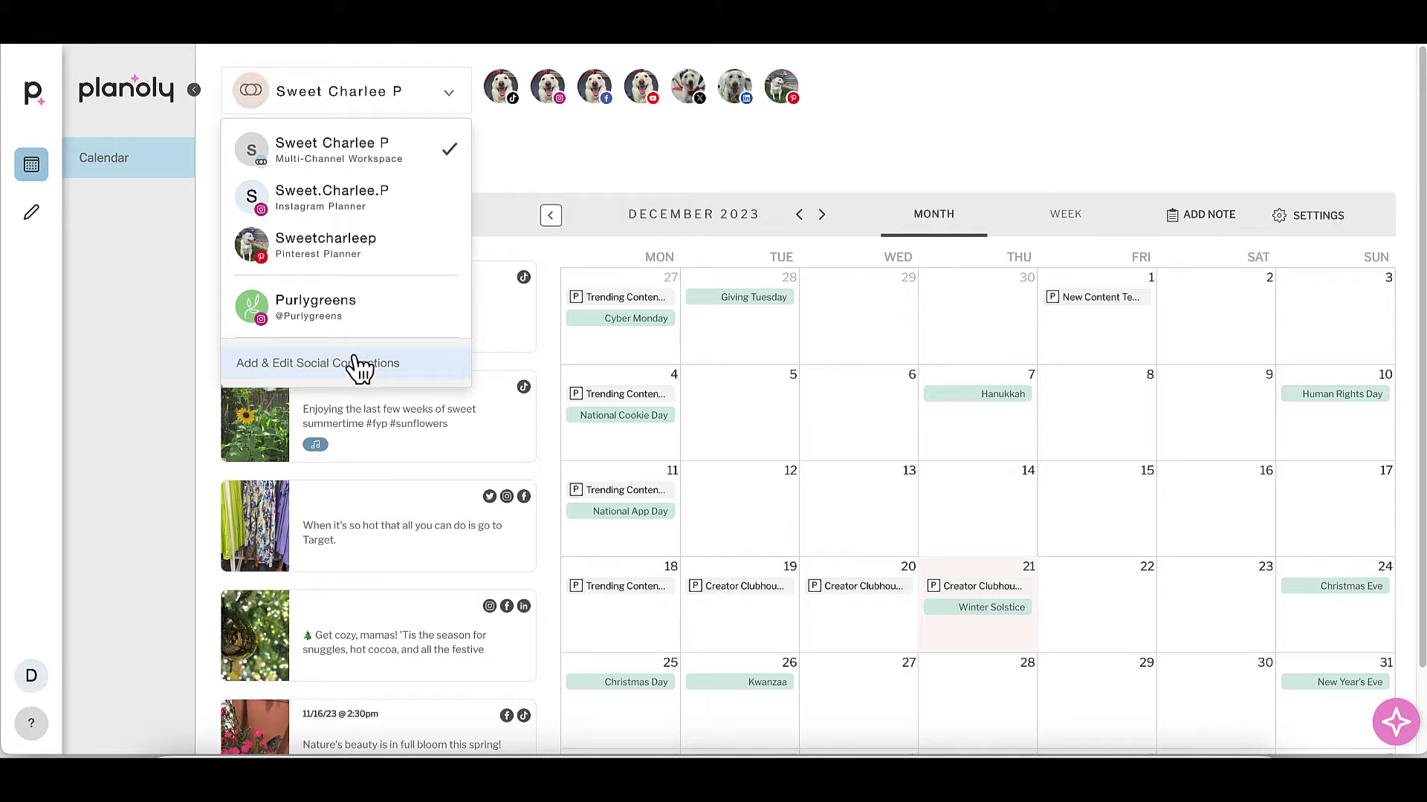
{"action": "left_click", "coordinate": [549, 158]}
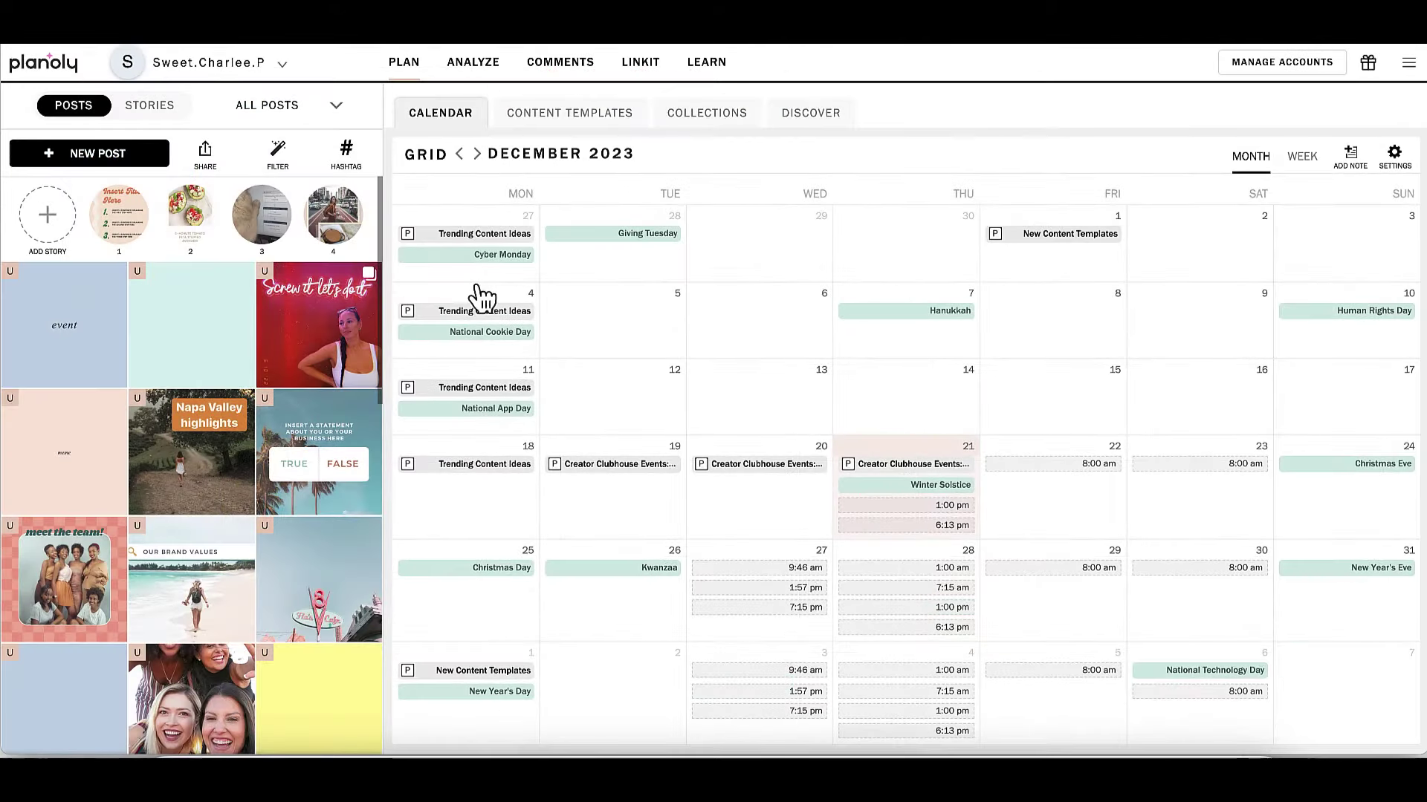
{"action": "left_click_drag", "start_coordinate": [312, 326], "coordinate": [194, 319]}
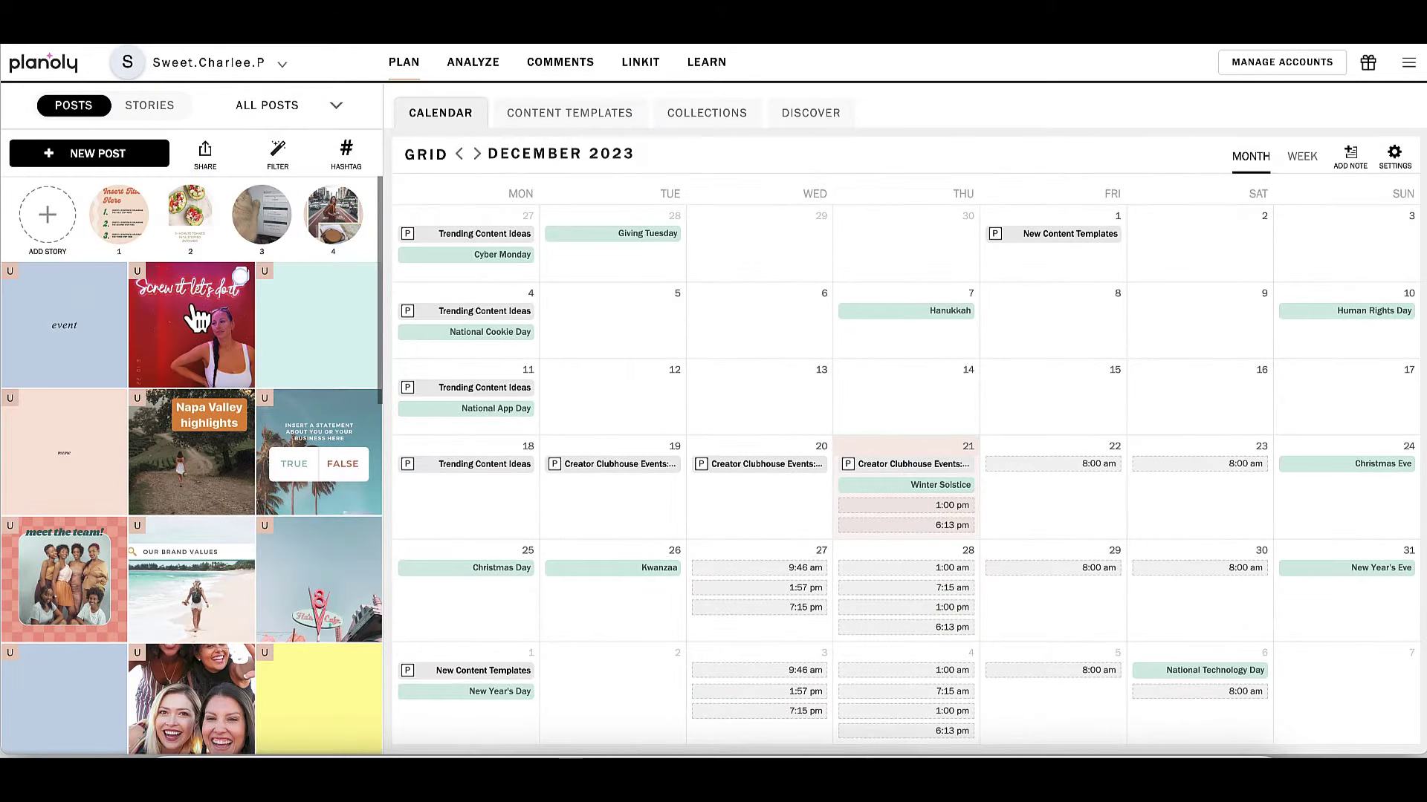
{"action": "left_click_drag", "start_coordinate": [96, 350], "coordinate": [121, 427]}
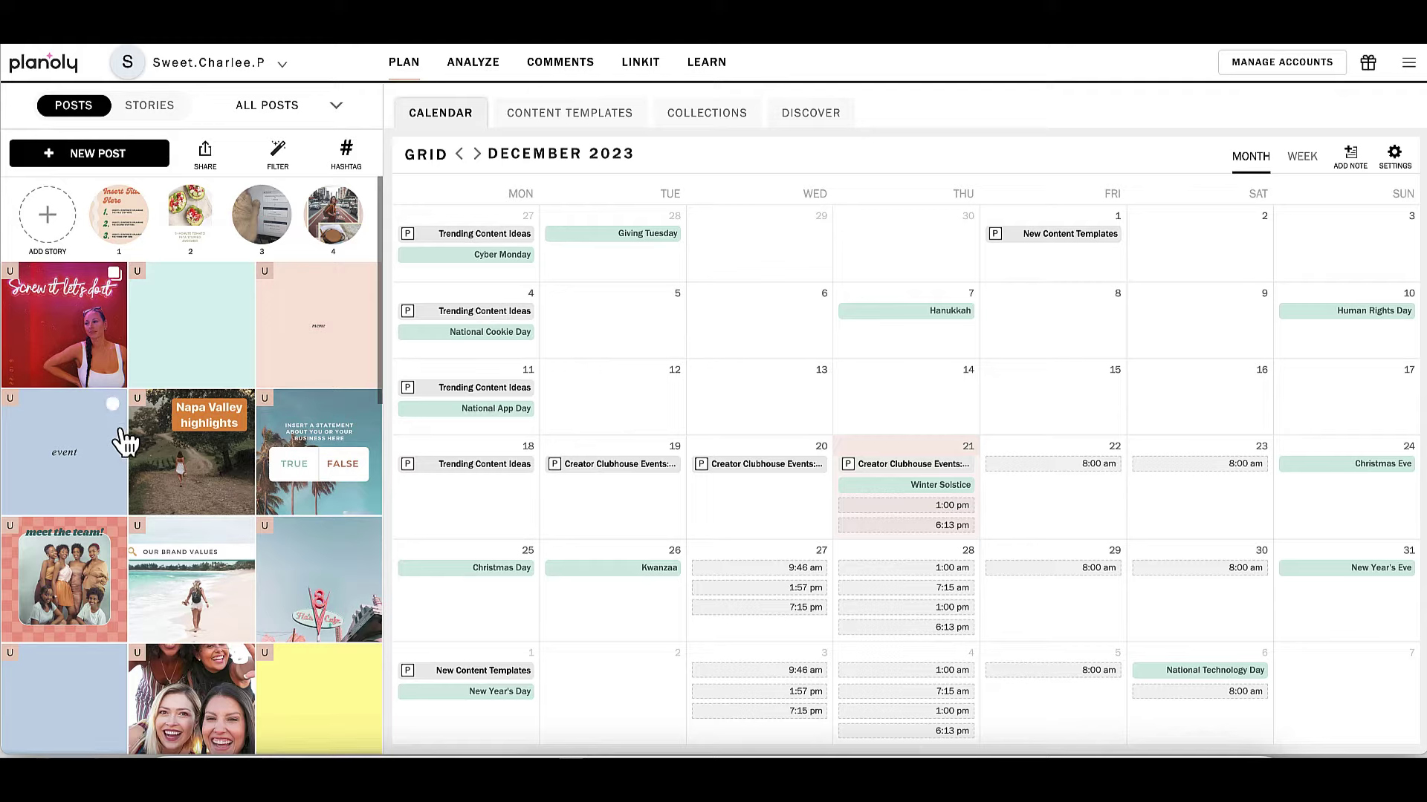
{"action": "left_click", "coordinate": [136, 159]}
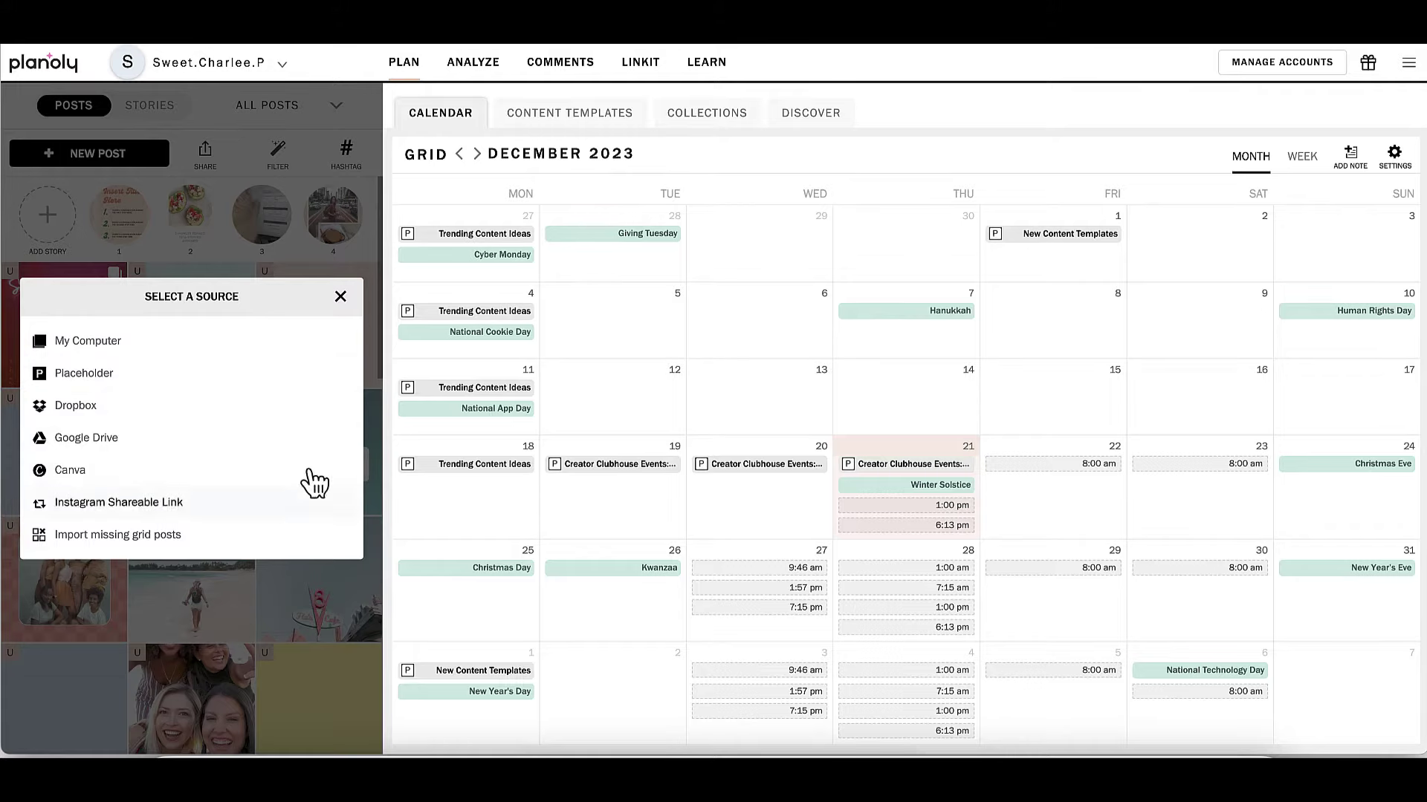
{"action": "left_click", "coordinate": [340, 297]}
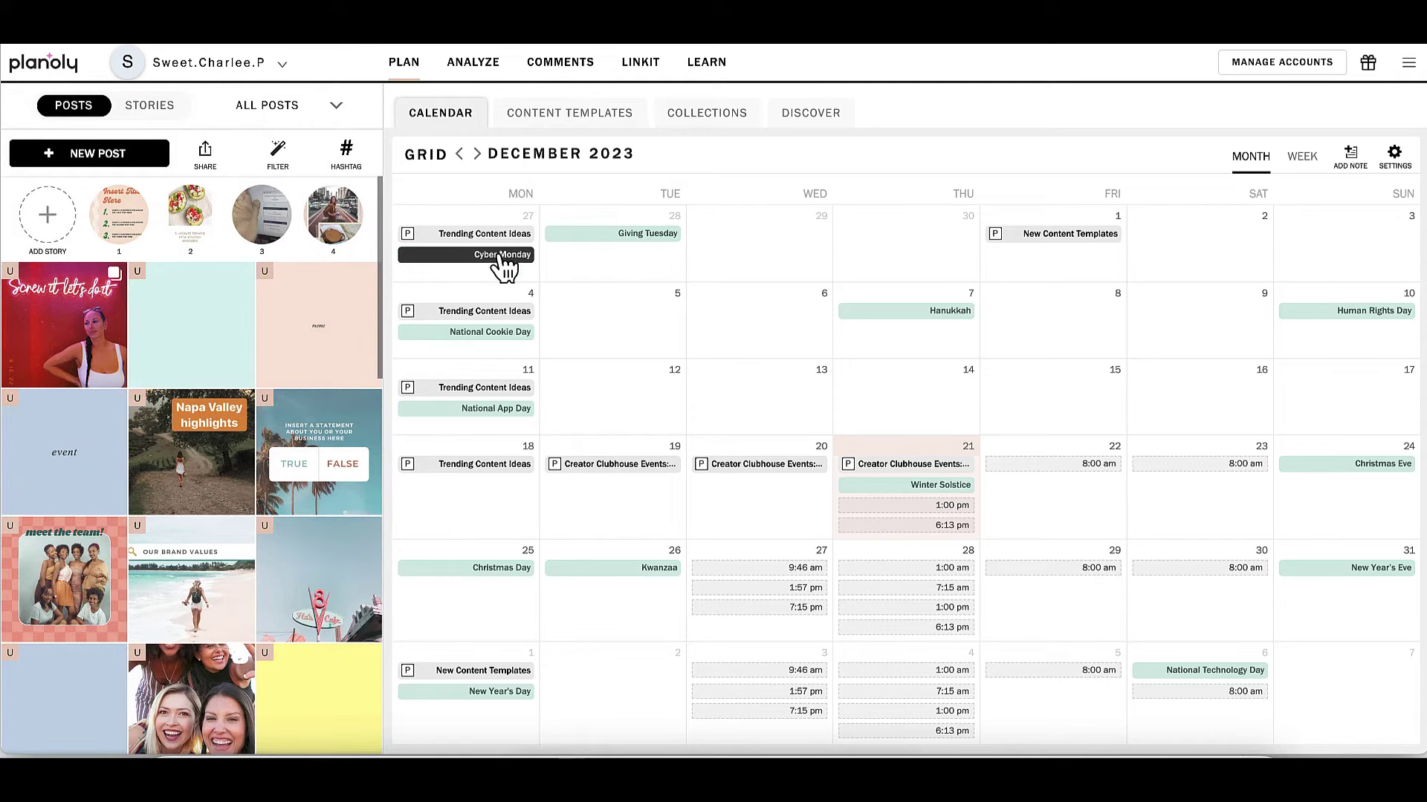
- Browse the Content Templates, Collections and Discover tabs, then switch the left panel to Stories
{"action": "left_click", "coordinate": [606, 128]}
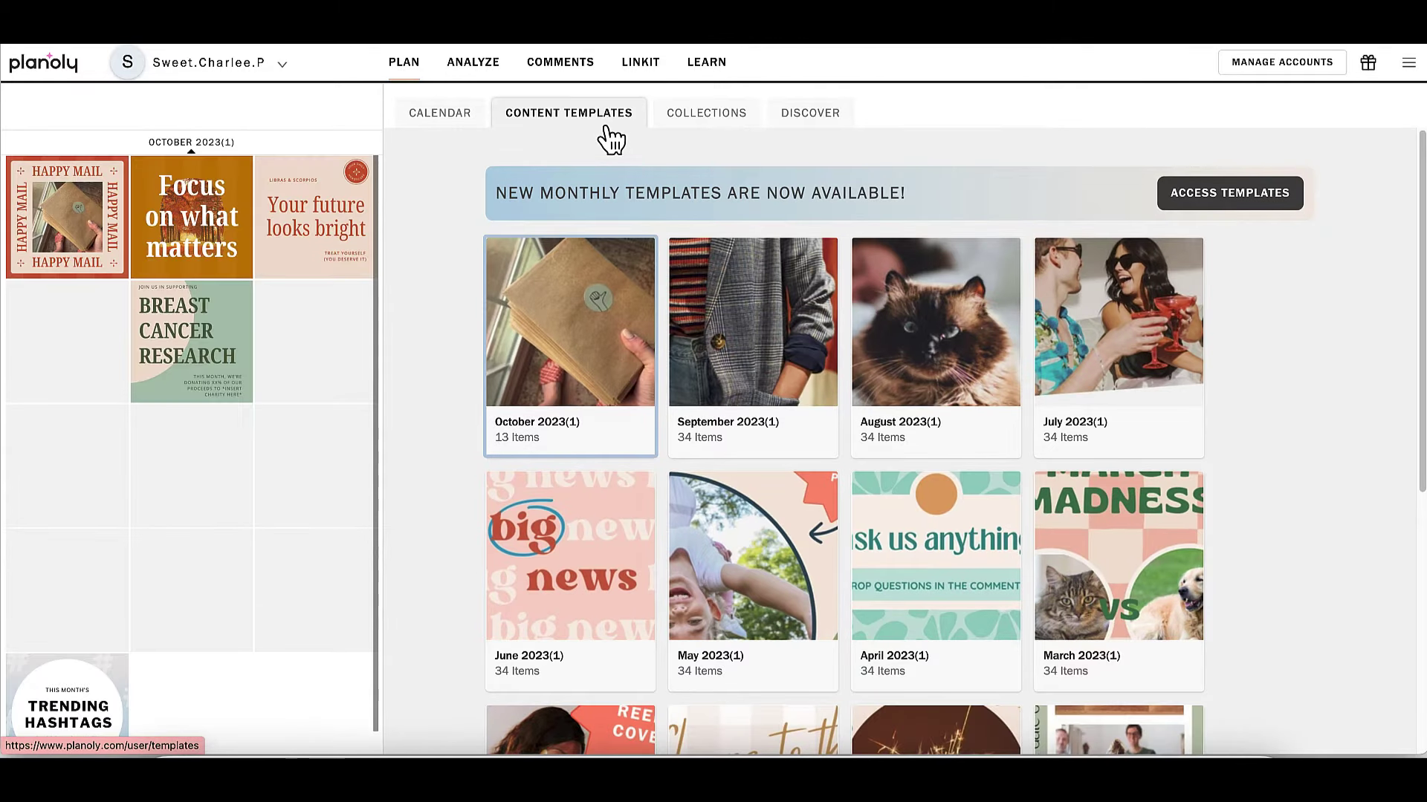
{"action": "left_click", "coordinate": [678, 122]}
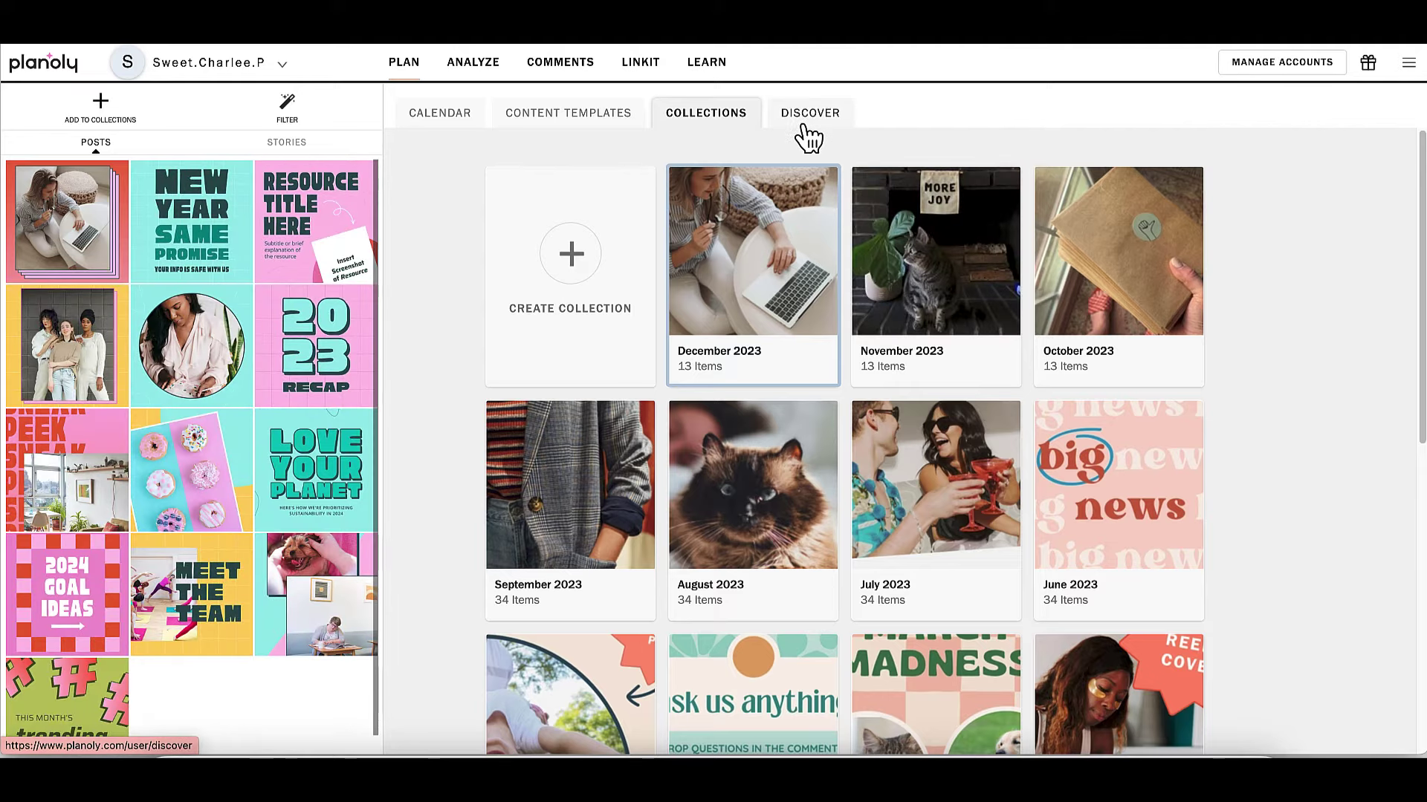
{"action": "left_click", "coordinate": [808, 137]}
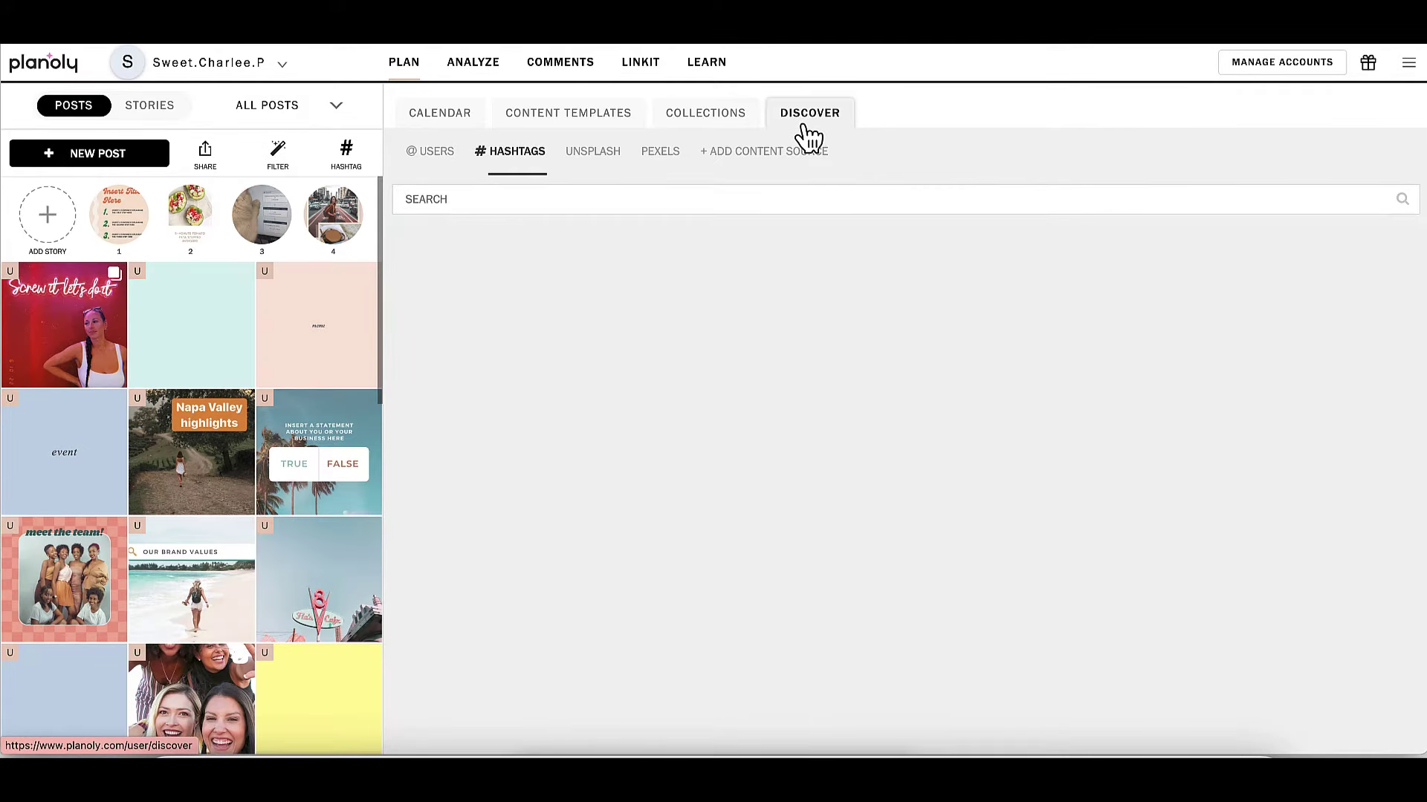
{"action": "left_click", "coordinate": [174, 110]}
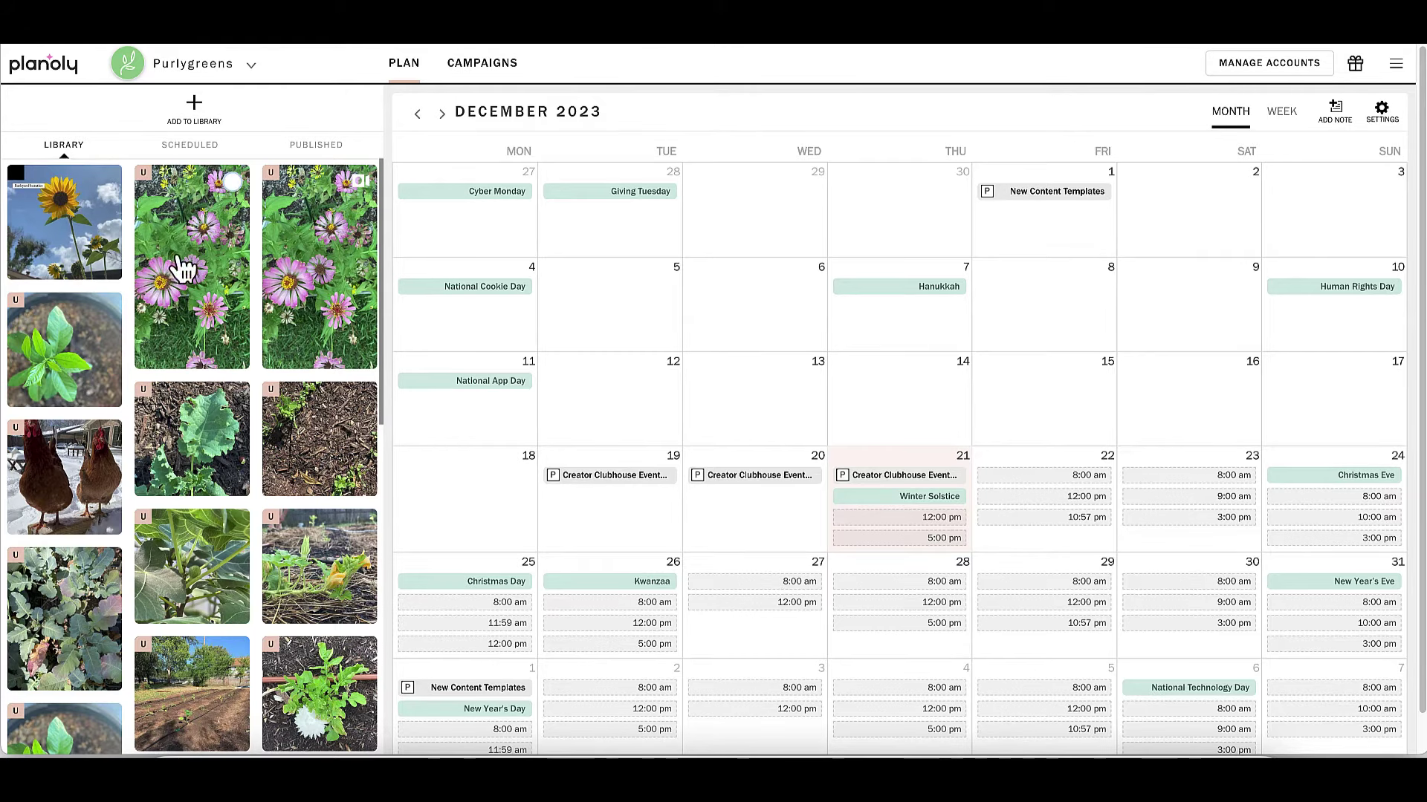
- View the Pinterest Scheduled and Published pins, then bring up the Campaigns page
{"action": "left_click", "coordinate": [209, 152]}
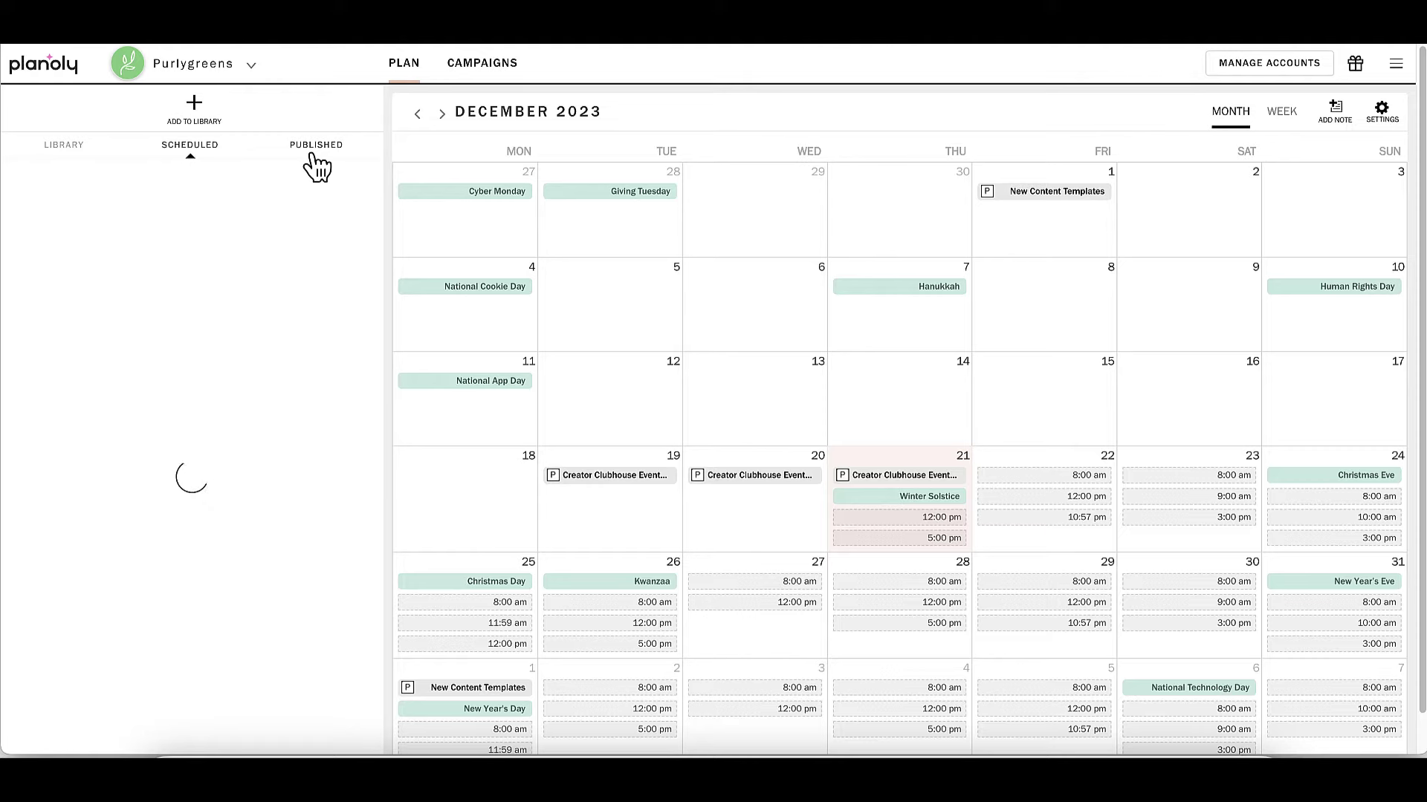
{"action": "left_click", "coordinate": [318, 165]}
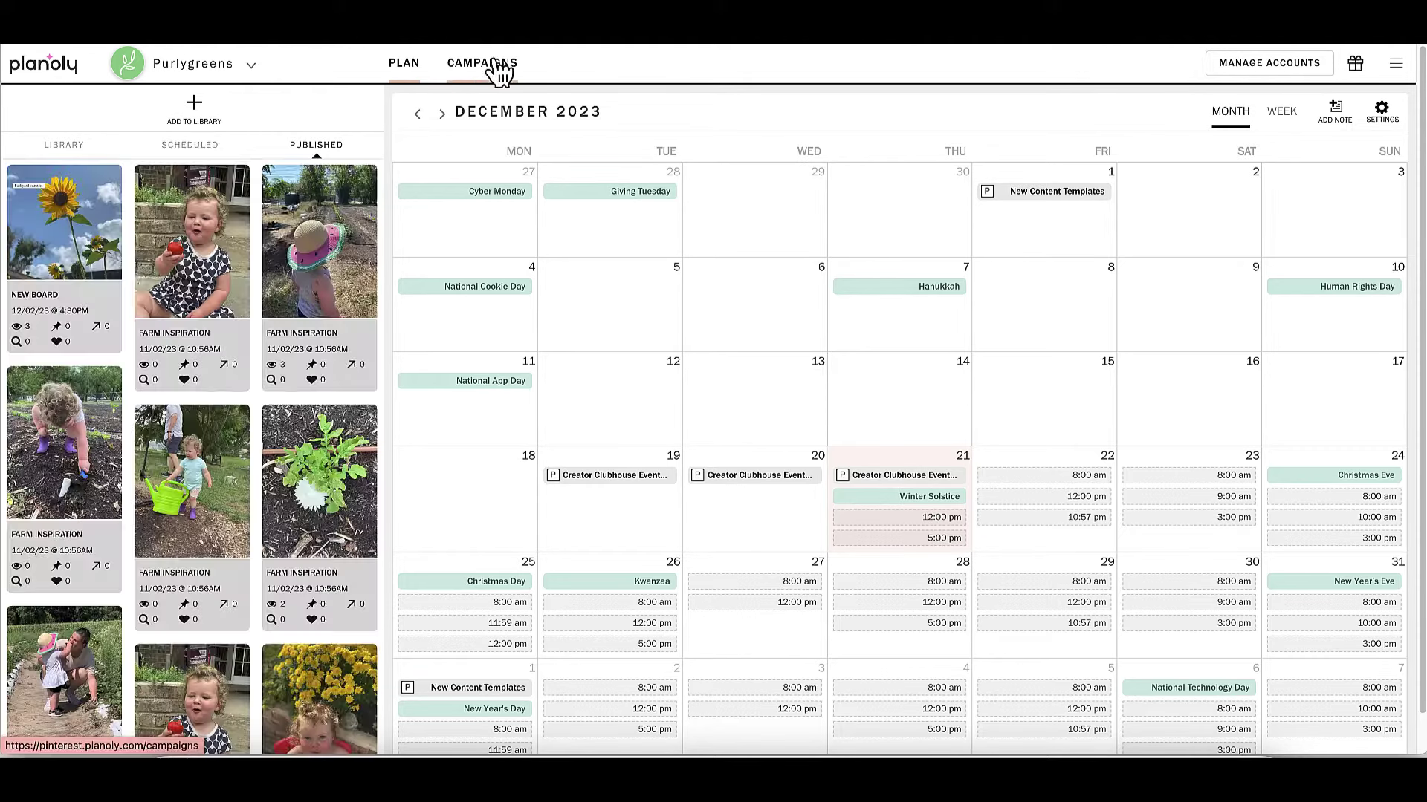
{"action": "left_click", "coordinate": [498, 66]}
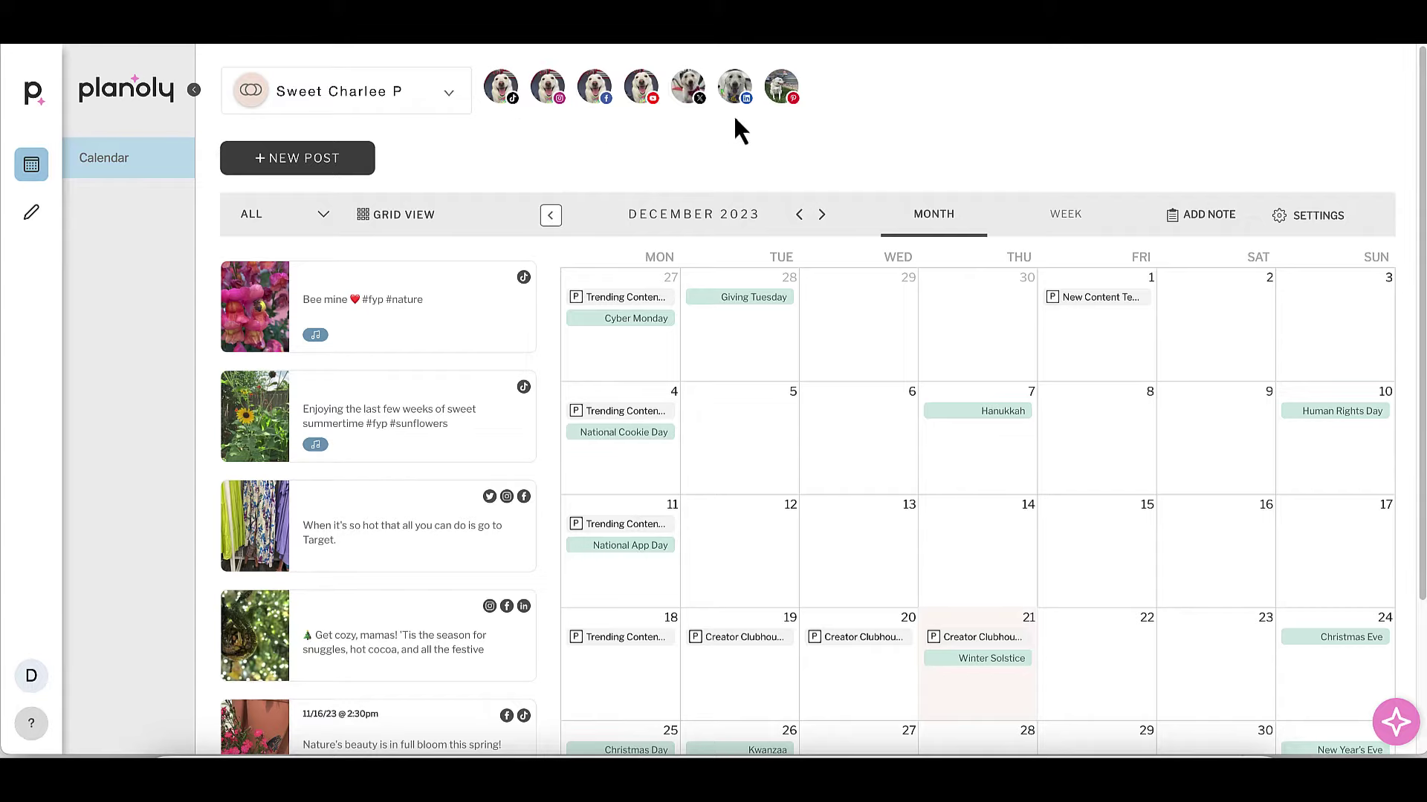
{"action": "mouse_move", "coordinate": [735, 87]}
{"action": "left_click", "coordinate": [32, 216]}
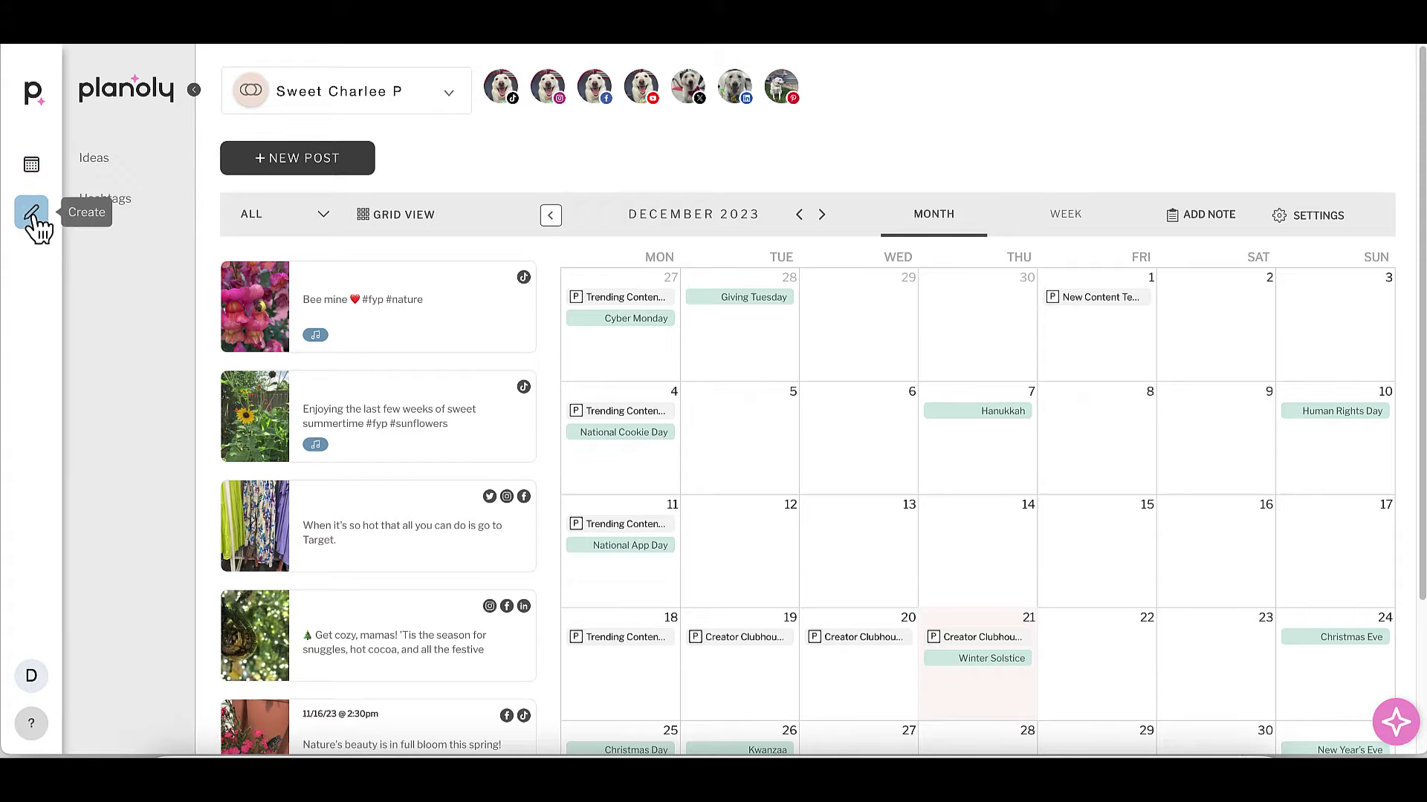
{"action": "left_click", "coordinate": [132, 176]}
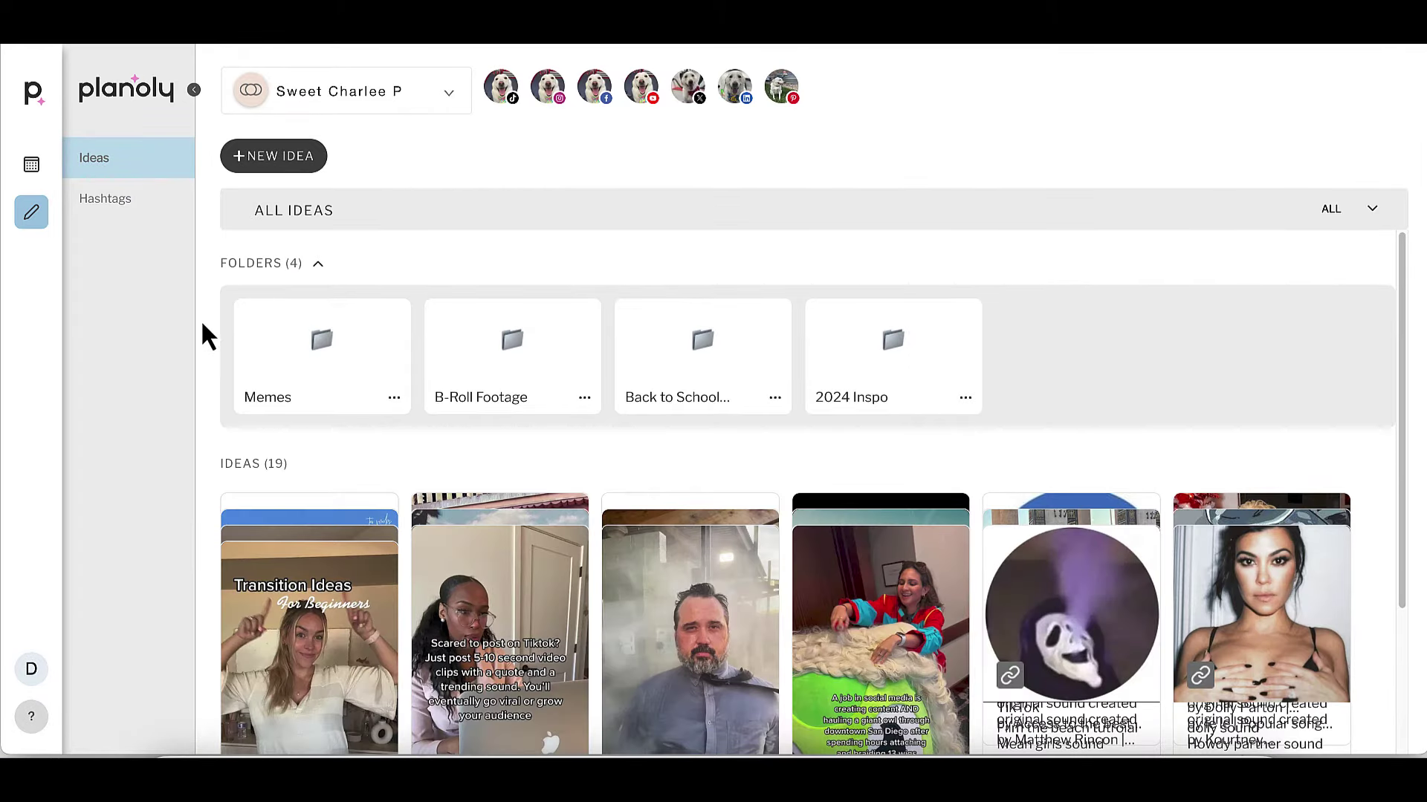
{"action": "left_click", "coordinate": [306, 168]}
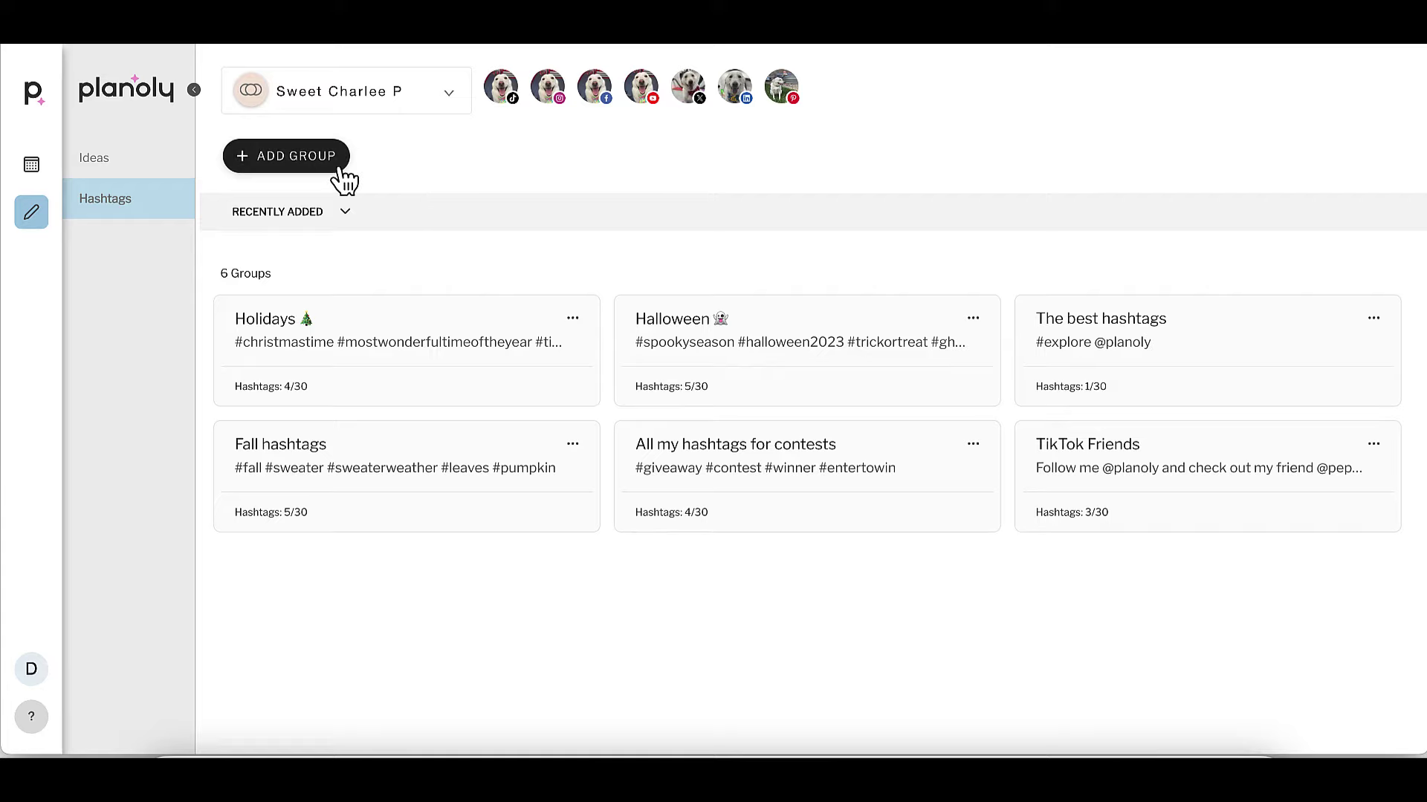
{"action": "left_click", "coordinate": [340, 170]}
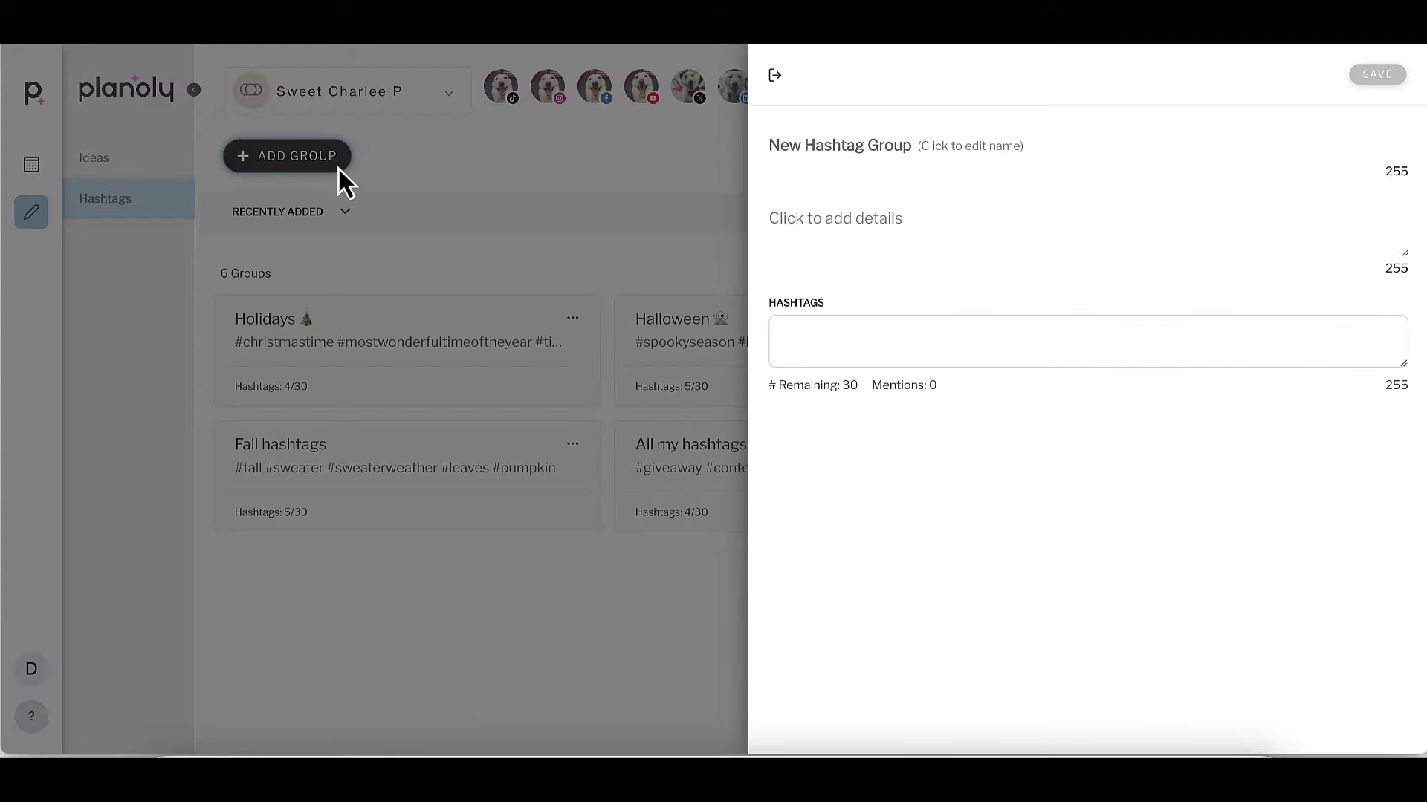
{"action": "left_click", "coordinate": [774, 80]}
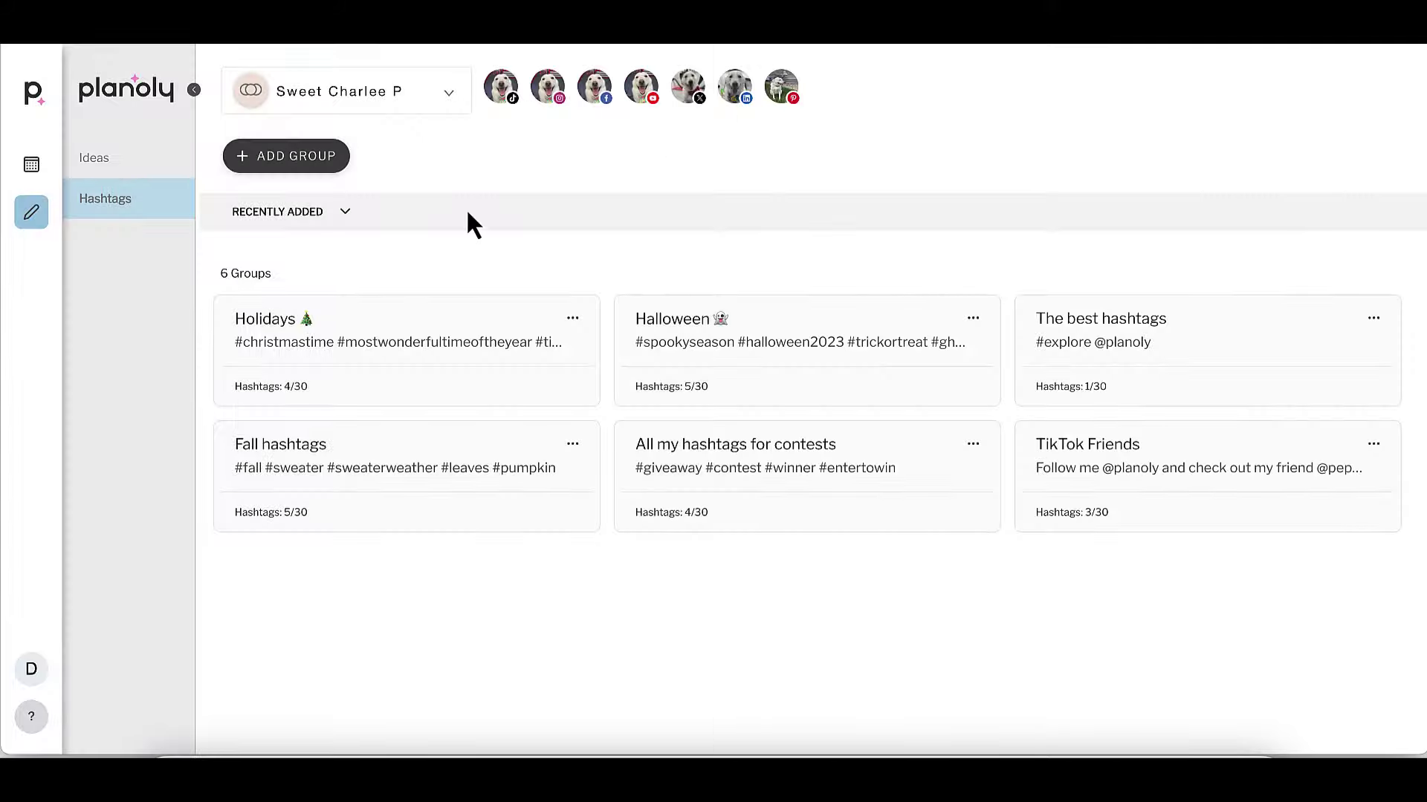
{"action": "left_click", "coordinate": [46, 168]}
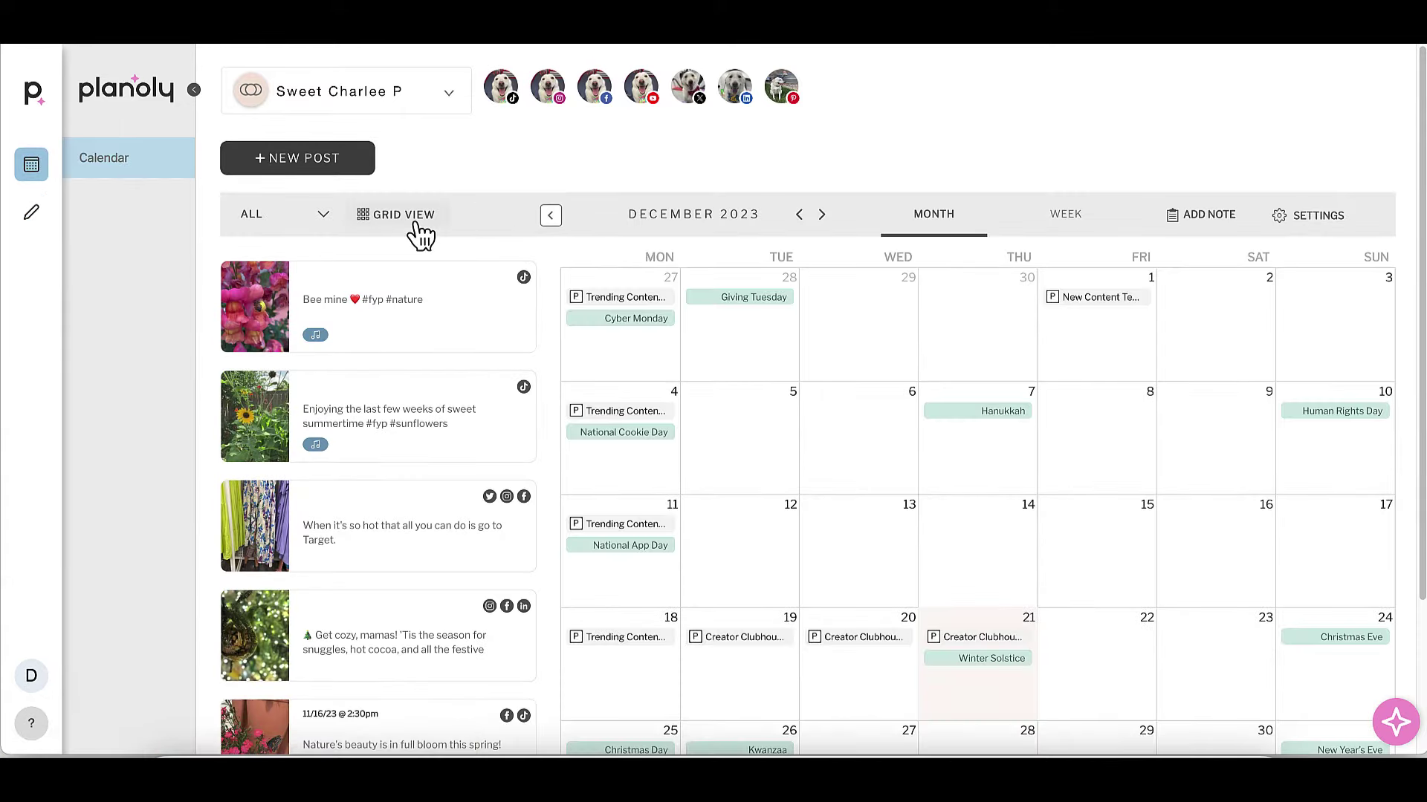
{"action": "left_click", "coordinate": [325, 217]}
{"action": "left_click", "coordinate": [416, 222]}
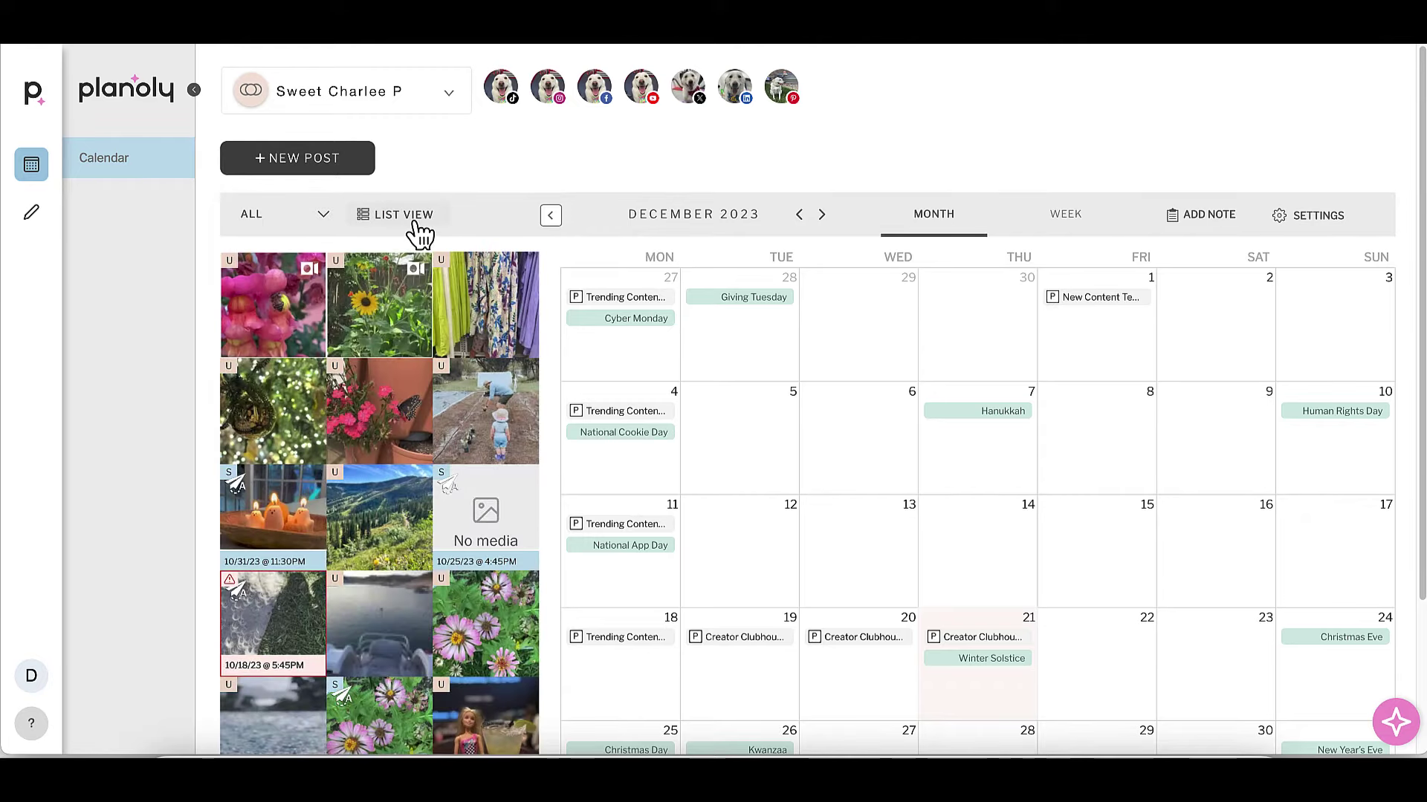
{"action": "left_click", "coordinate": [416, 223]}
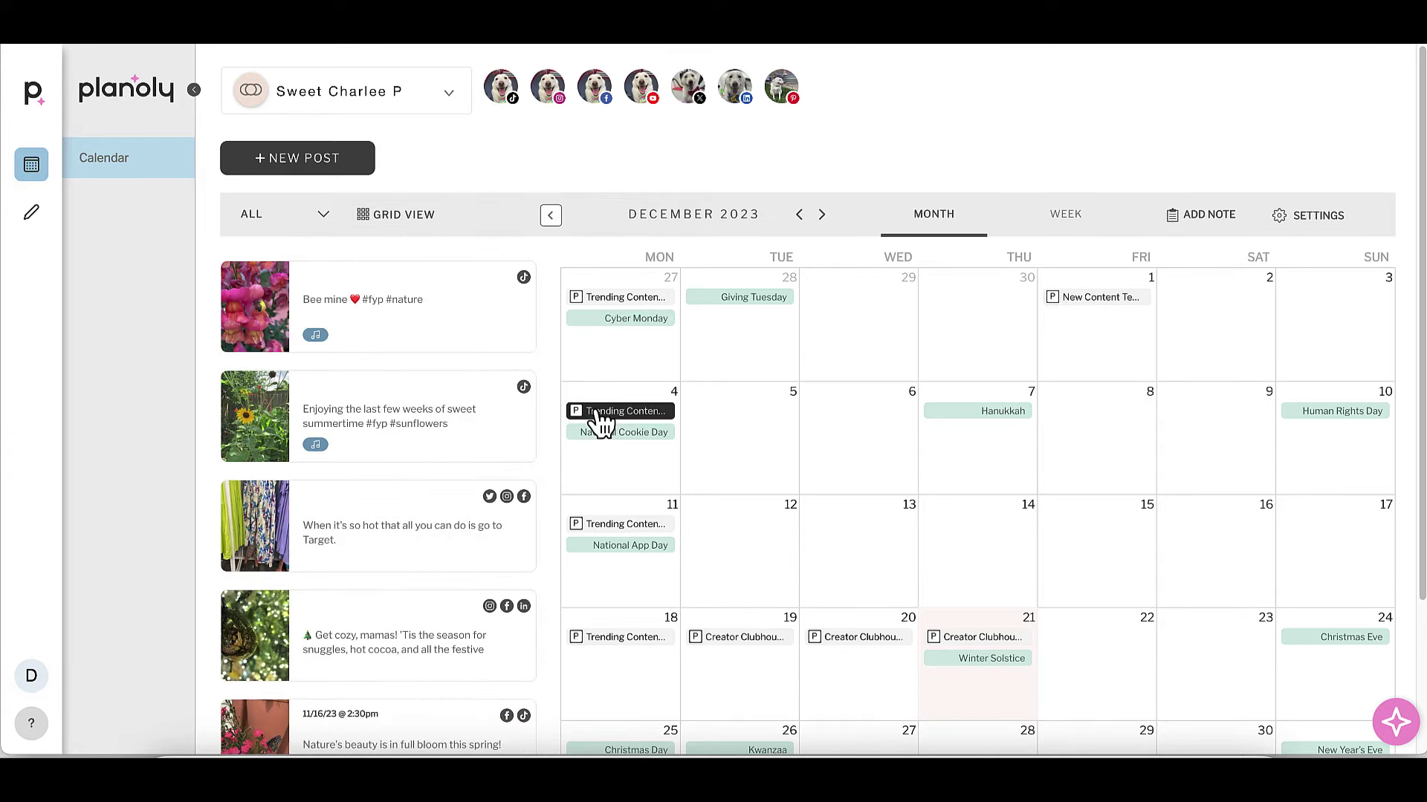
{"action": "left_click", "coordinate": [600, 415]}
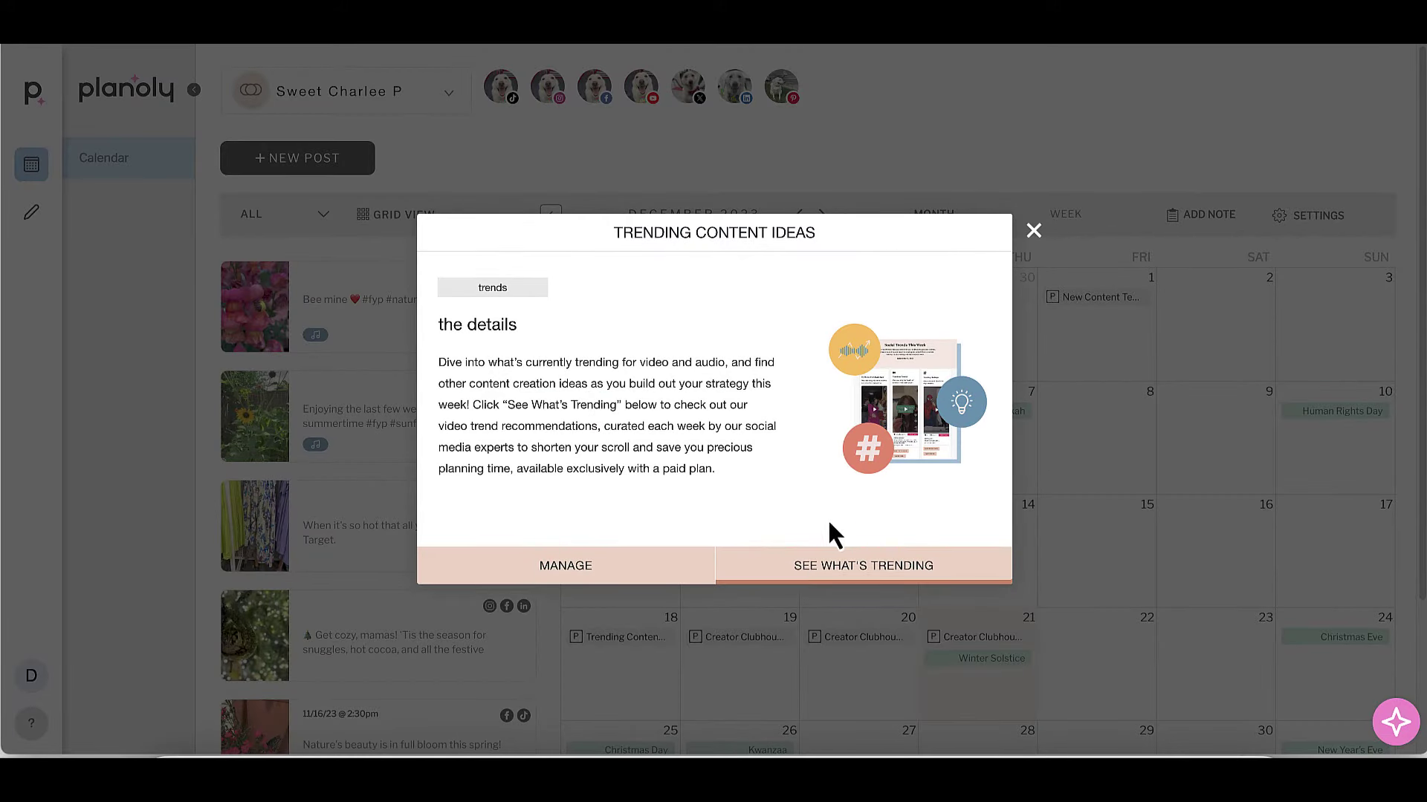
{"action": "left_click", "coordinate": [1027, 232]}
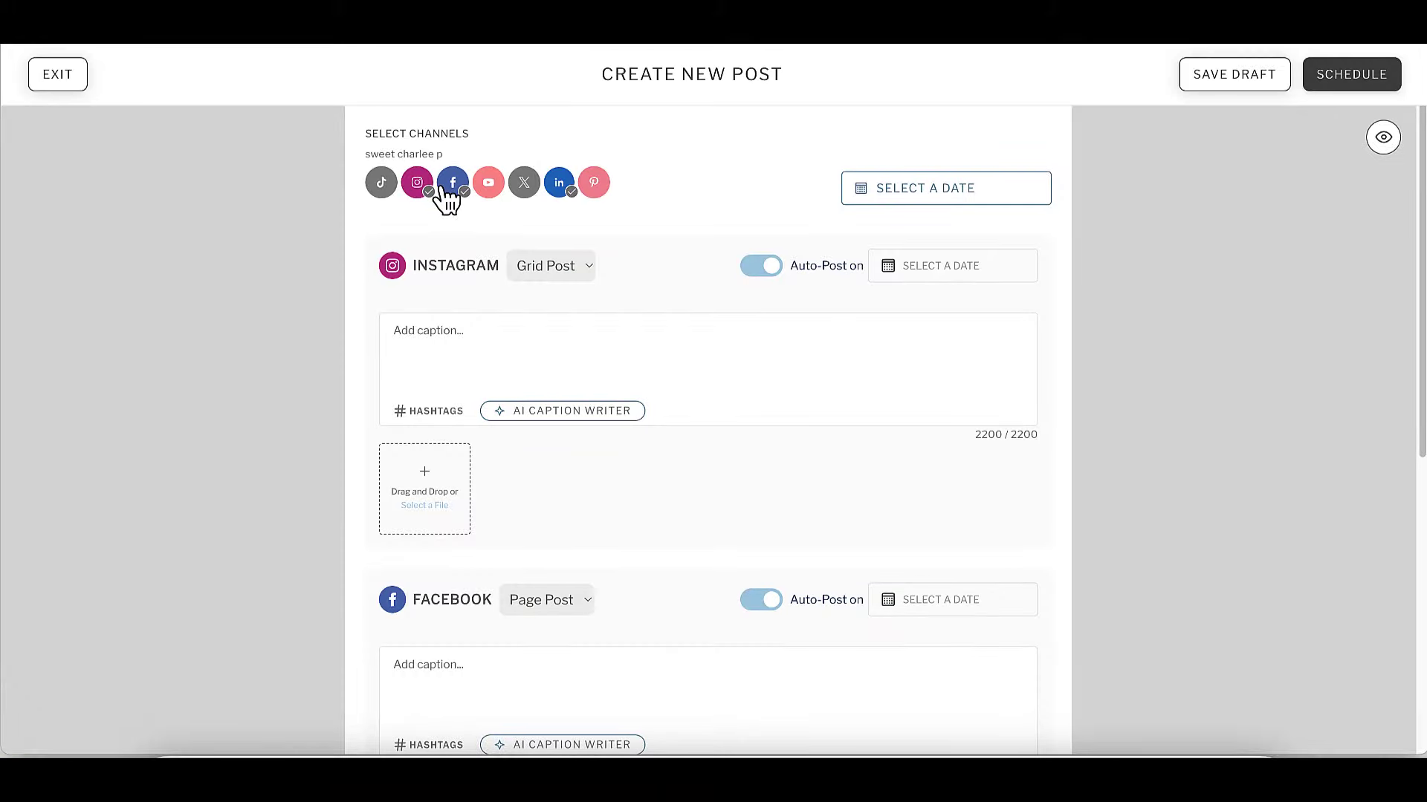
- Toggle the TikTok, YouTube and Pinterest channels so the post targets only Instagram and Facebook
{"action": "left_click", "coordinate": [393, 184]}
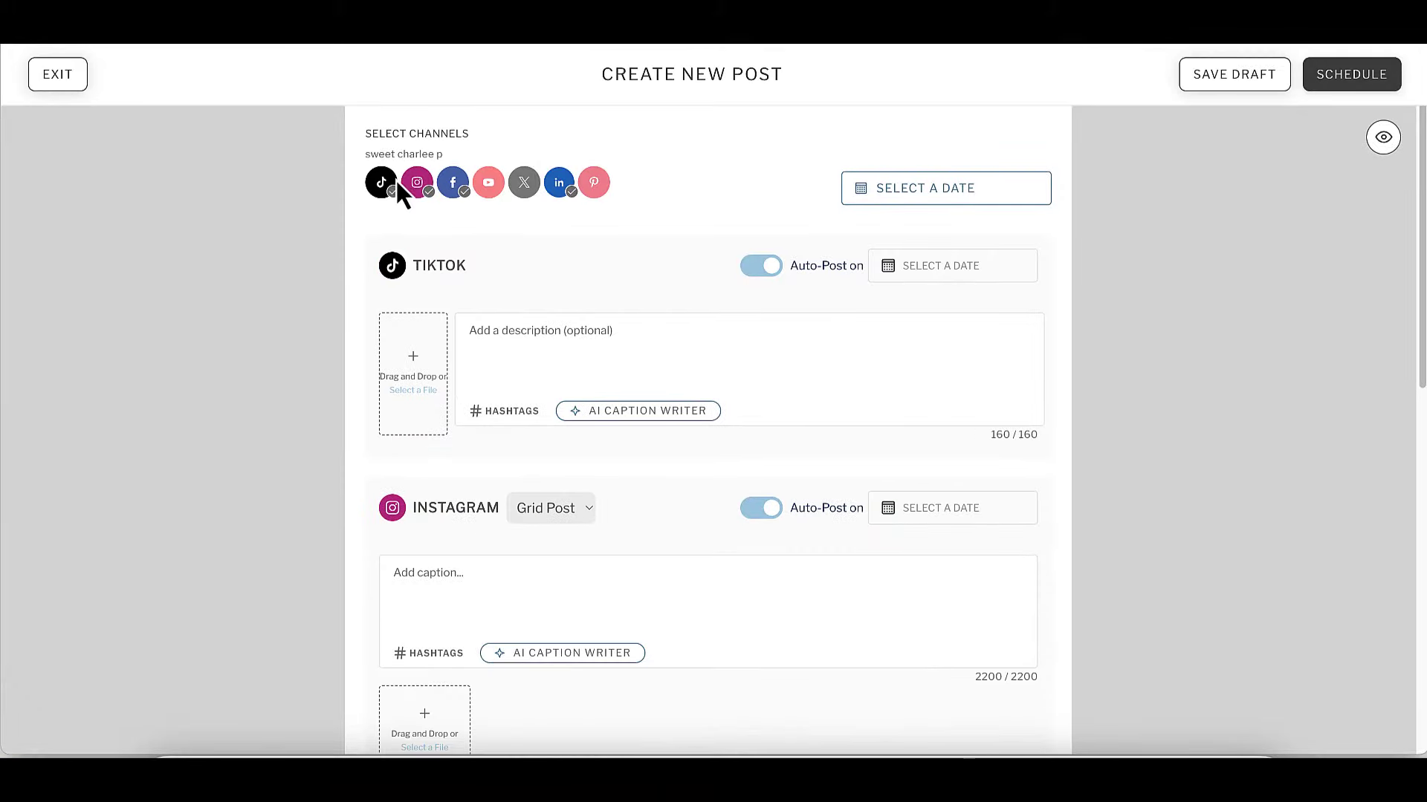
{"action": "left_click", "coordinate": [490, 186]}
{"action": "left_click", "coordinate": [593, 190]}
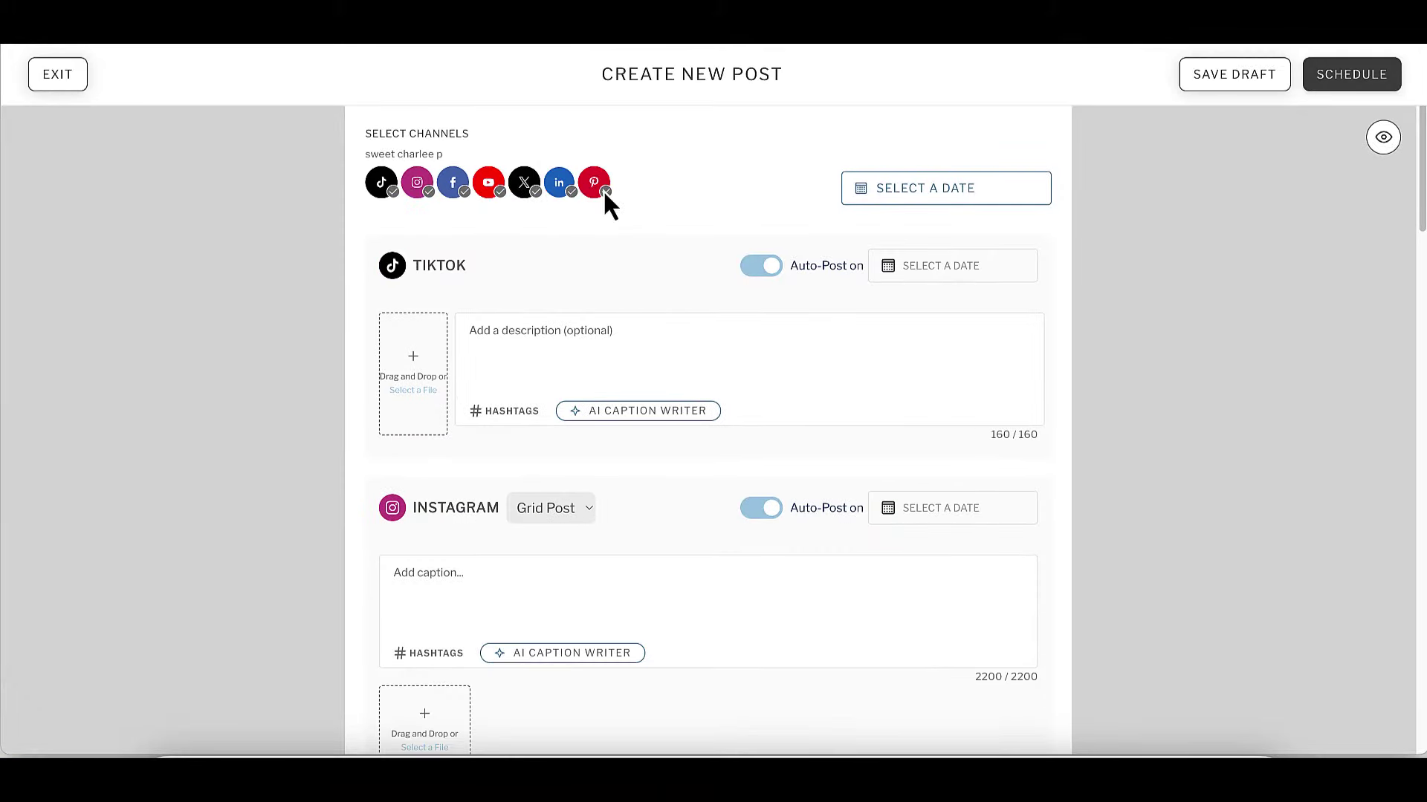
{"action": "scroll", "coordinate": [674, 324], "scroll_direction": "down", "scroll_amount": 1}
{"action": "scroll", "coordinate": [675, 324], "scroll_direction": "down", "scroll_amount": 1}
{"action": "scroll", "coordinate": [675, 321], "scroll_direction": "down", "scroll_amount": 2}
{"action": "scroll", "coordinate": [676, 322], "scroll_direction": "down", "scroll_amount": 3}
{"action": "scroll", "coordinate": [682, 338], "scroll_direction": "down", "scroll_amount": 3}
{"action": "scroll", "coordinate": [682, 339], "scroll_direction": "down", "scroll_amount": 4}
{"action": "scroll", "coordinate": [682, 340], "scroll_direction": "down", "scroll_amount": 2}
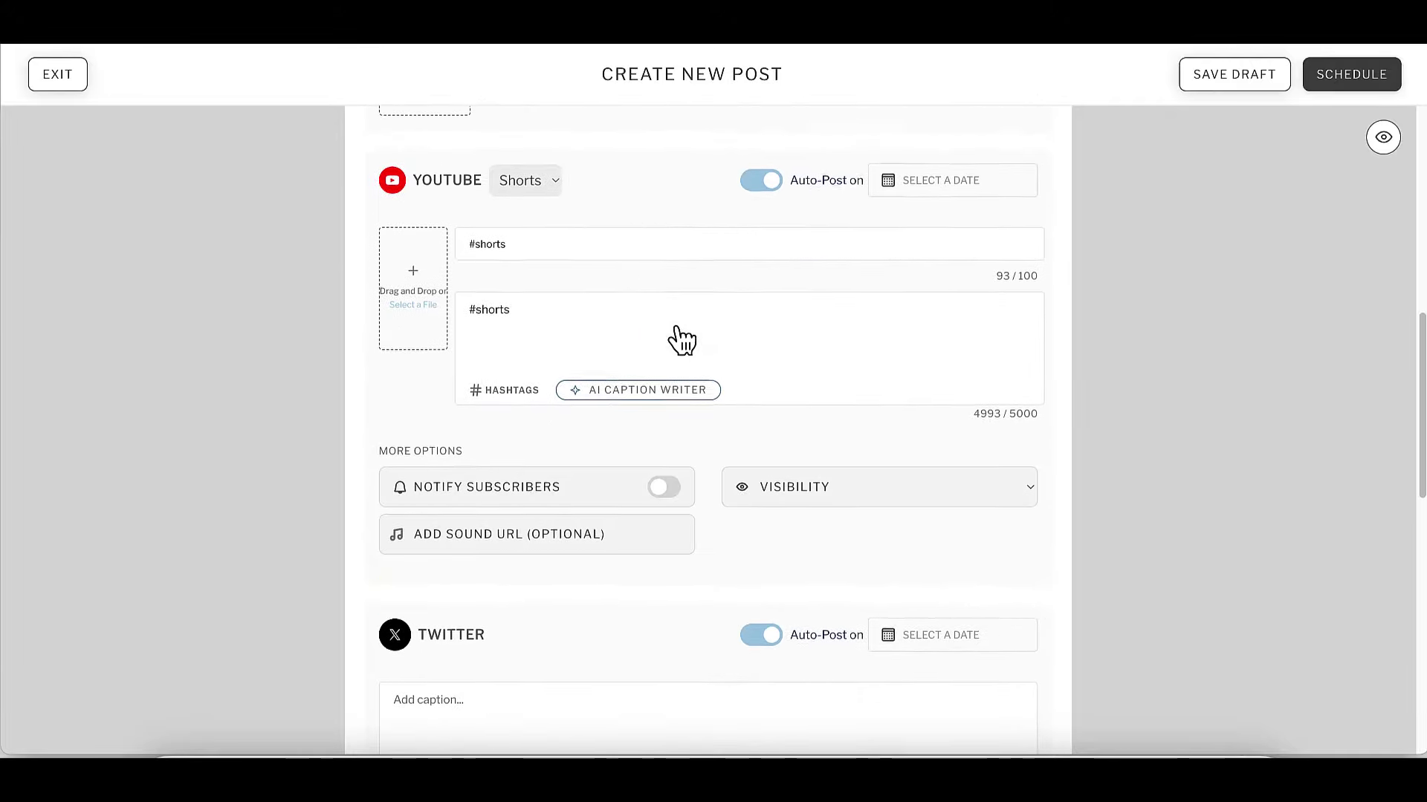
{"action": "scroll", "coordinate": [682, 340], "scroll_direction": "down", "scroll_amount": 3}
- Bring up the Select a Source dialog from the Instagram media box
{"action": "scroll", "coordinate": [682, 340], "scroll_direction": "up", "scroll_amount": 6}
{"action": "scroll", "coordinate": [682, 339], "scroll_direction": "up", "scroll_amount": 3}
{"action": "scroll", "coordinate": [682, 340], "scroll_direction": "up", "scroll_amount": 2}
{"action": "scroll", "coordinate": [682, 340], "scroll_direction": "up", "scroll_amount": 2}
{"action": "scroll", "coordinate": [682, 339], "scroll_direction": "up", "scroll_amount": 2}
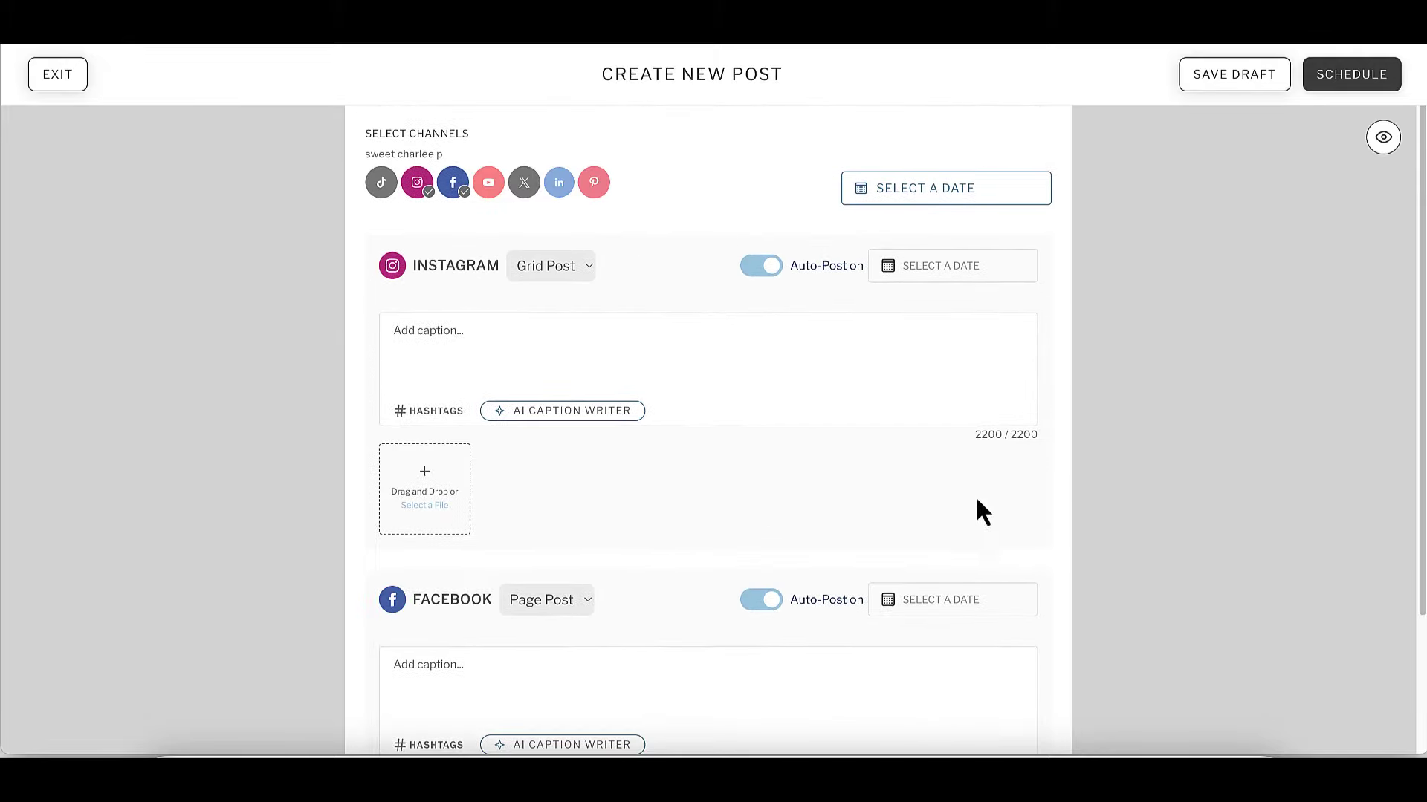
{"action": "left_click", "coordinate": [423, 491]}
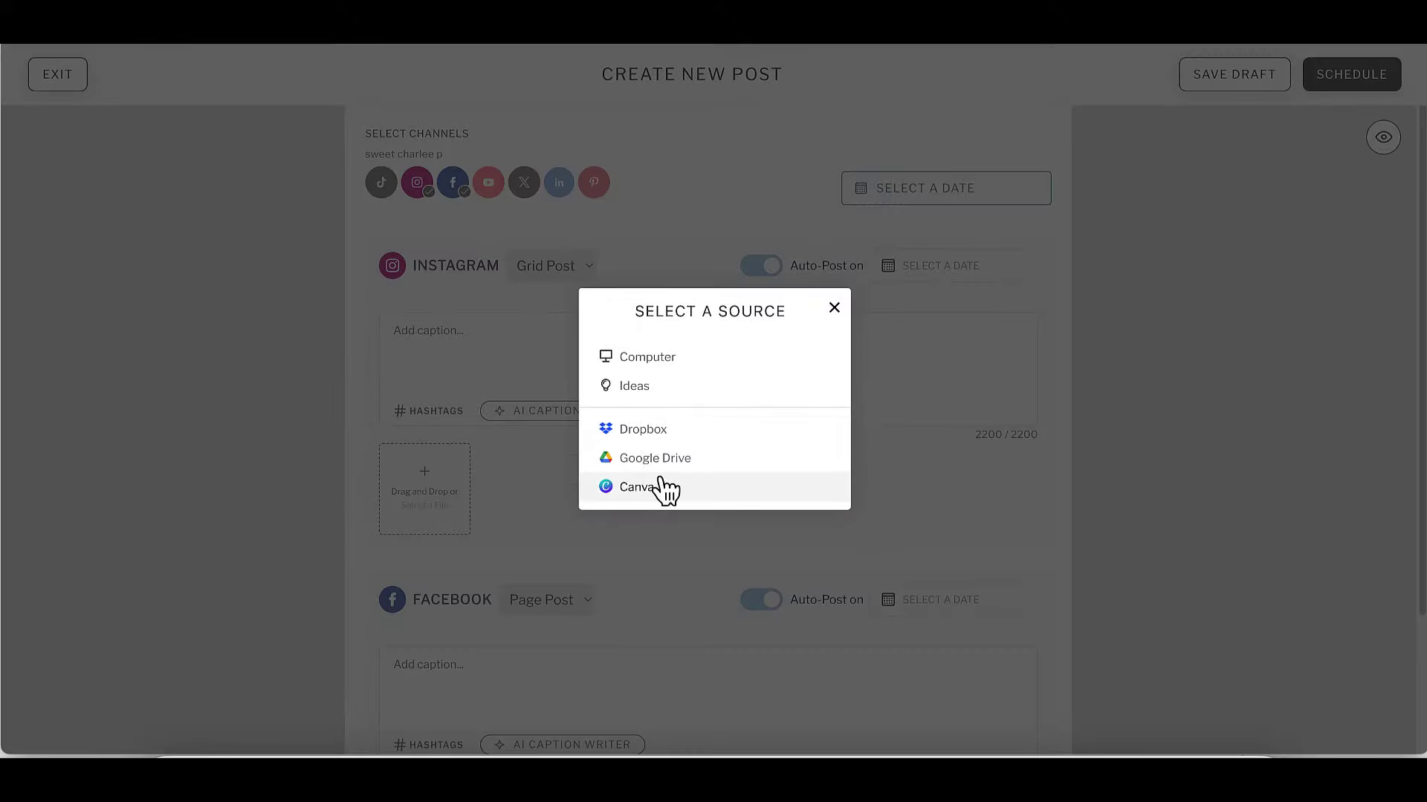
- Attach the 2023-12-20 png from the Desktop via the Computer source
{"action": "left_click", "coordinate": [671, 366]}
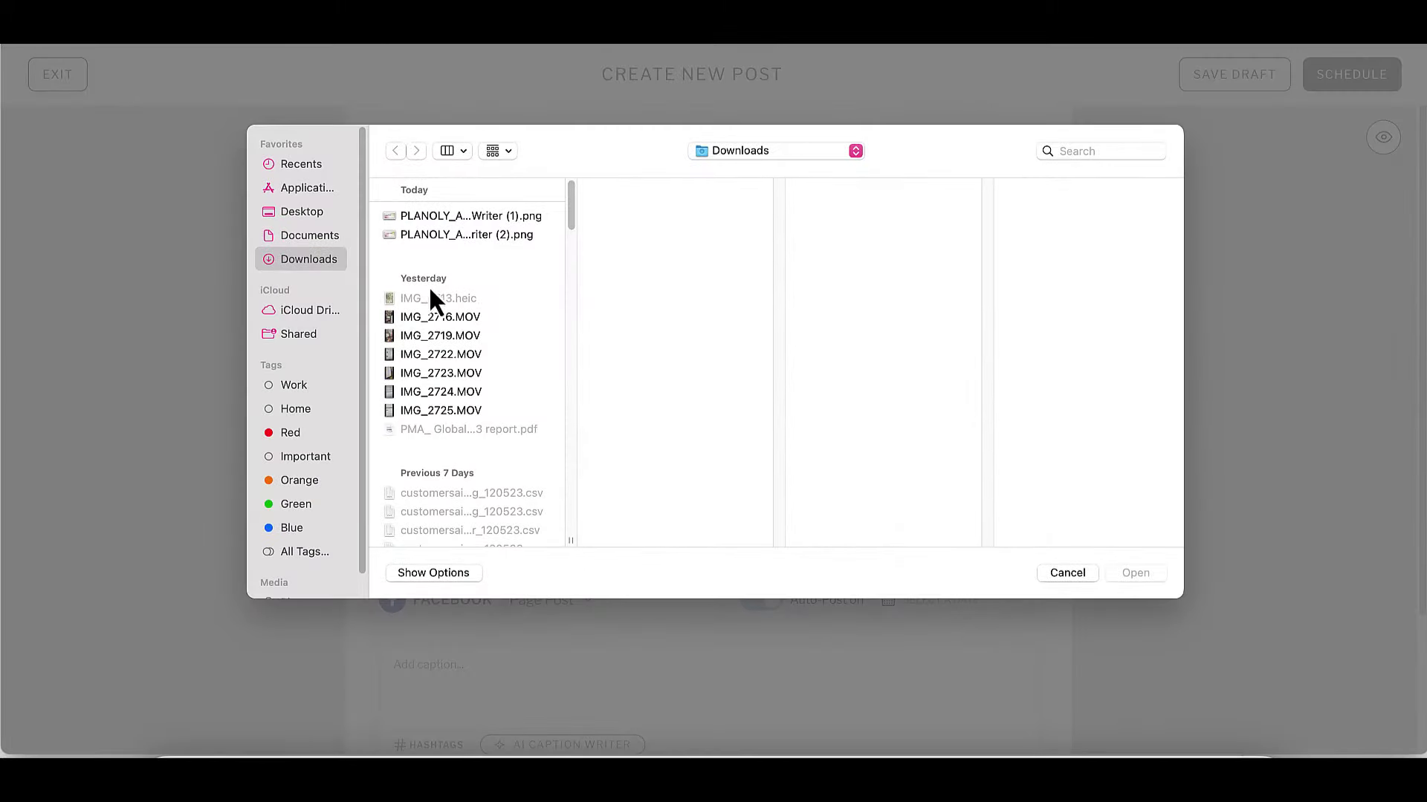
{"action": "left_click", "coordinate": [326, 214]}
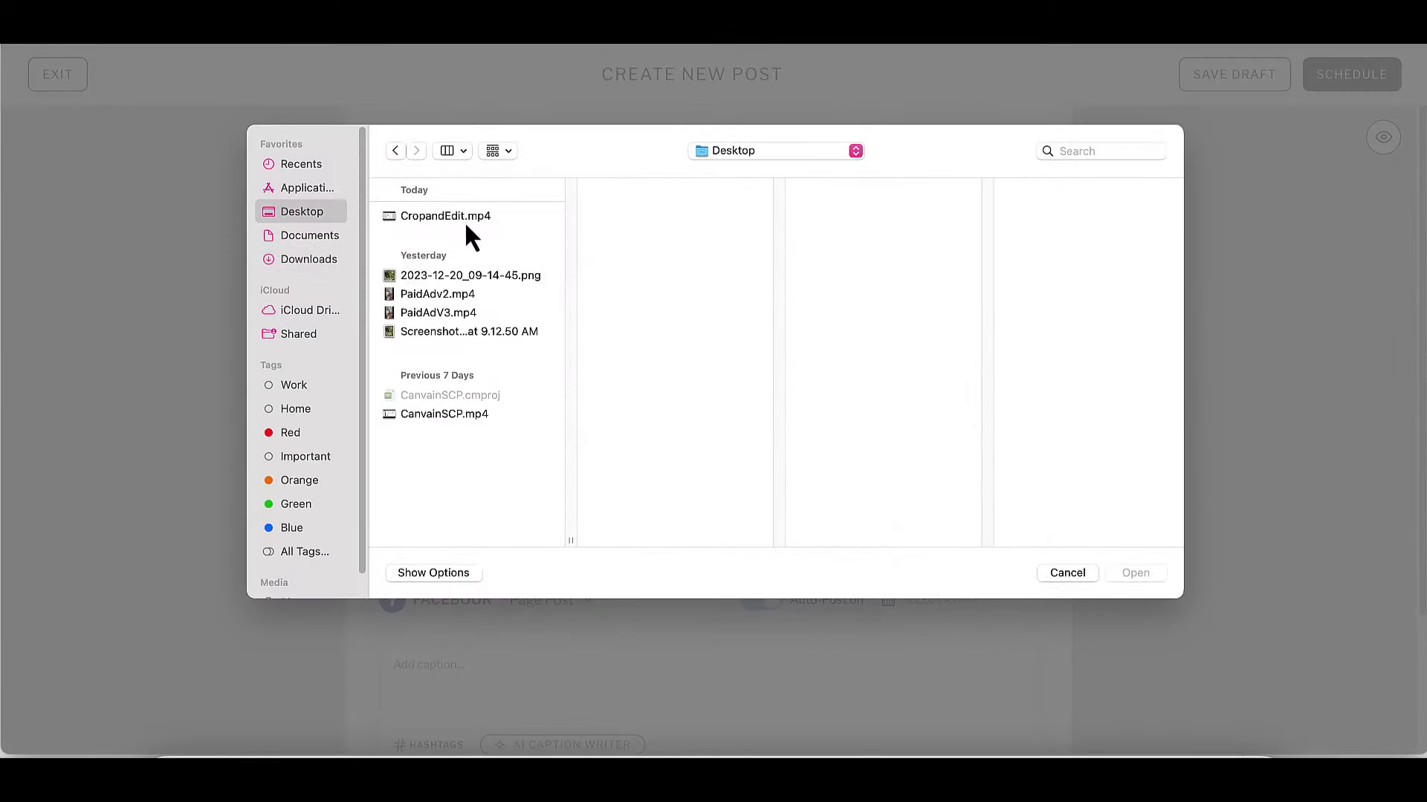
{"action": "double_click", "coordinate": [478, 276]}
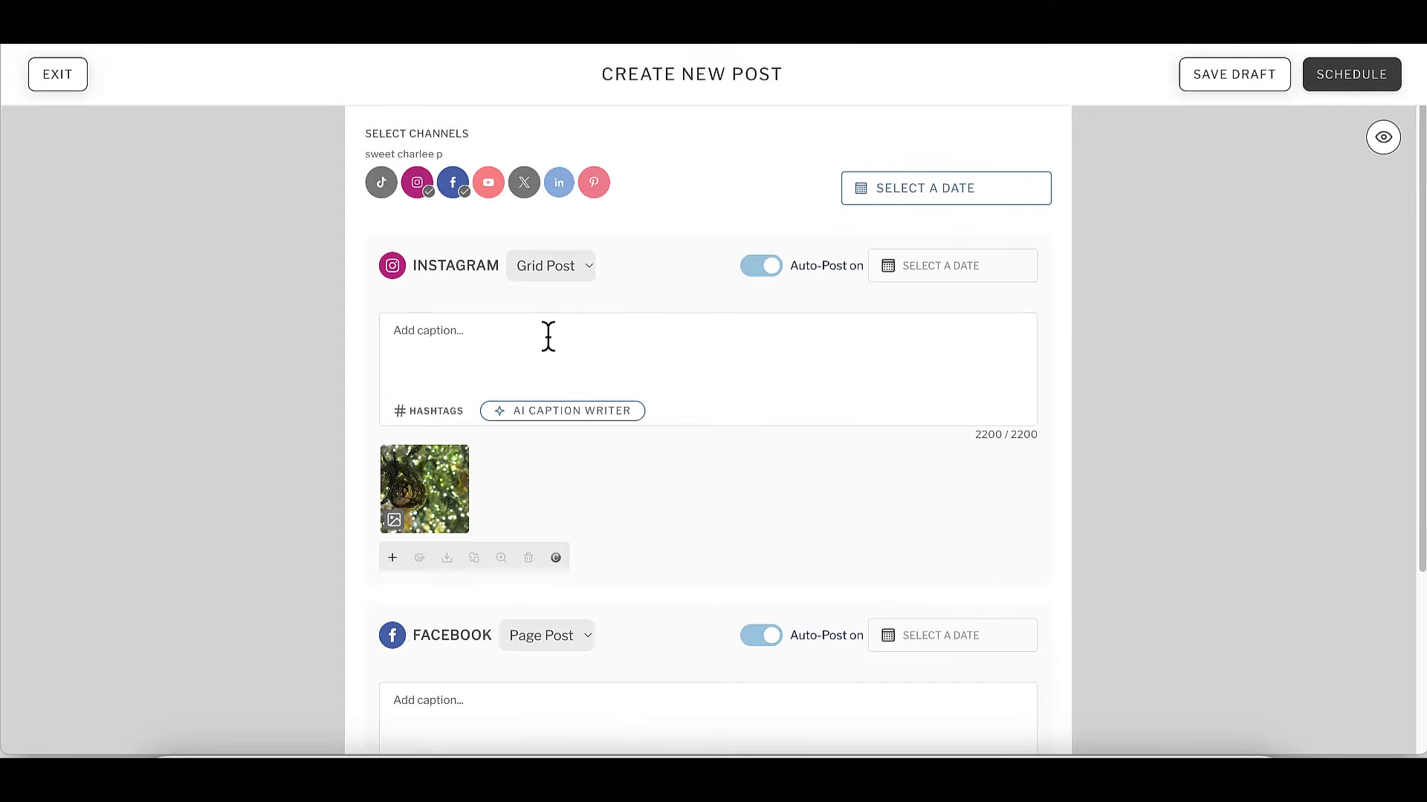
{"action": "scroll", "coordinate": [548, 336], "scroll_direction": "down", "scroll_amount": 1}
{"action": "scroll", "coordinate": [548, 345], "scroll_direction": "down", "scroll_amount": 2}
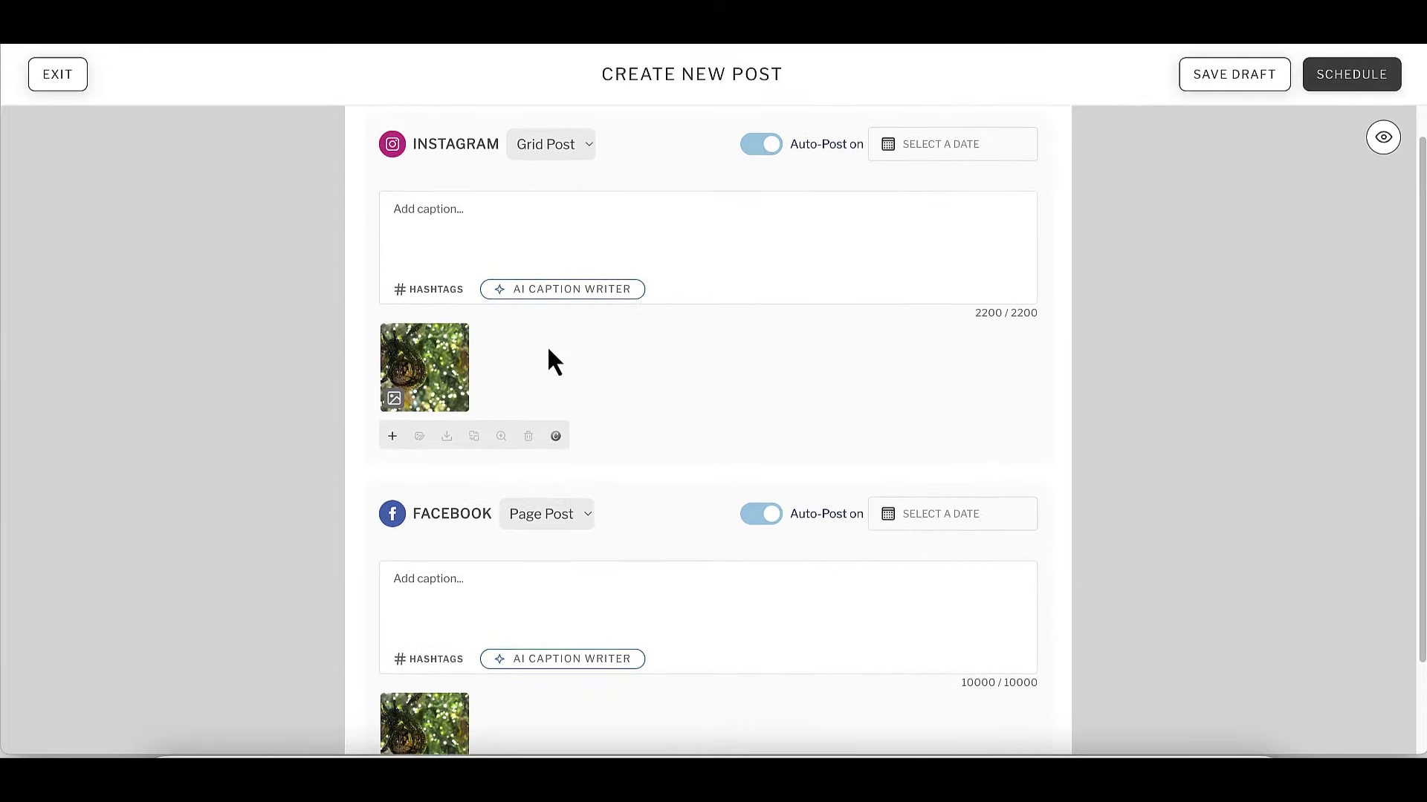
{"action": "scroll", "coordinate": [548, 350], "scroll_direction": "up", "scroll_amount": 3}
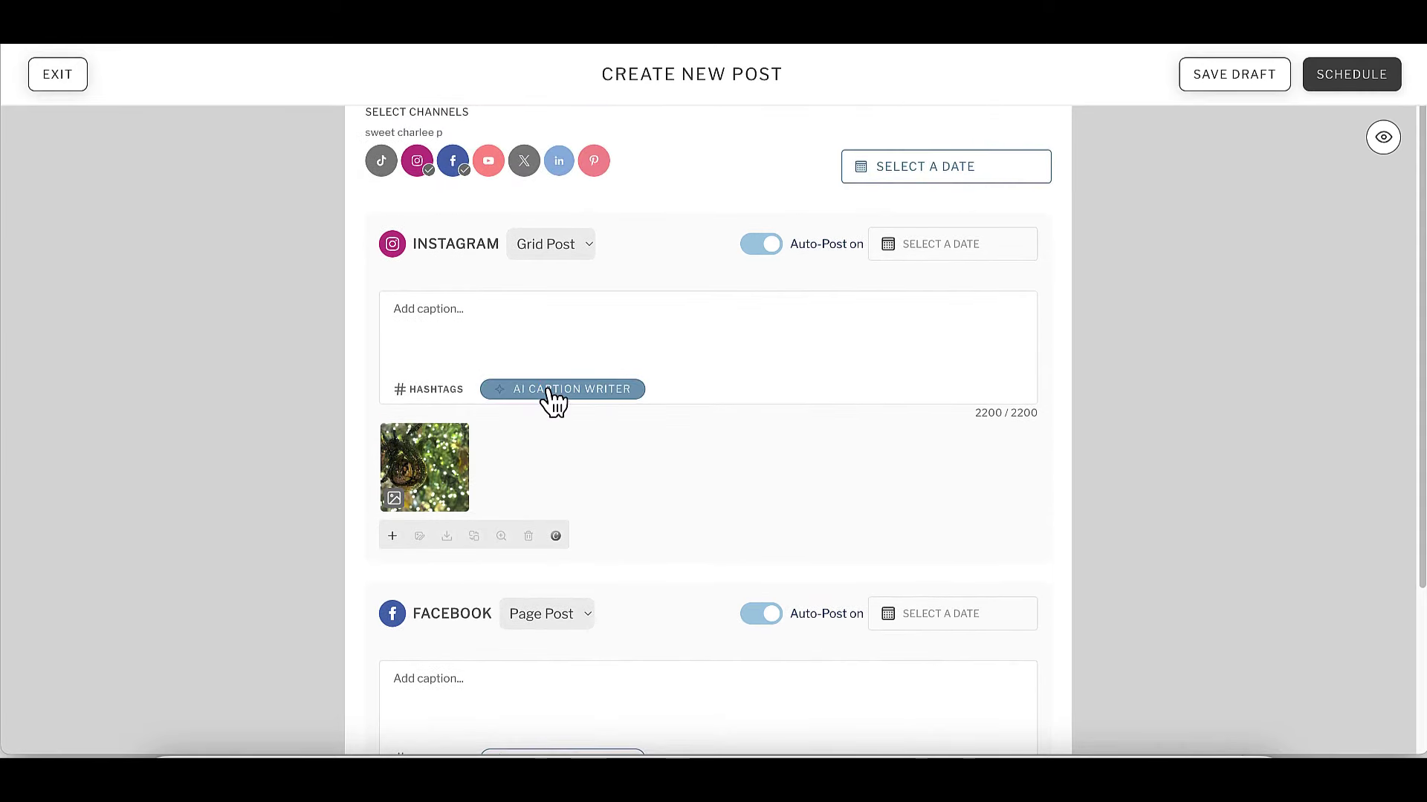
- Generate AI captions for topic 'happy holidays to my followers' and audience 'm bloggers'
{"action": "left_click", "coordinate": [550, 391]}
{"action": "left_click", "coordinate": [1193, 281]}
{"action": "type", "text": "happy holidays to my followers"}
{"action": "left_click", "coordinate": [1216, 470]}
{"action": "type", "text": "m"}
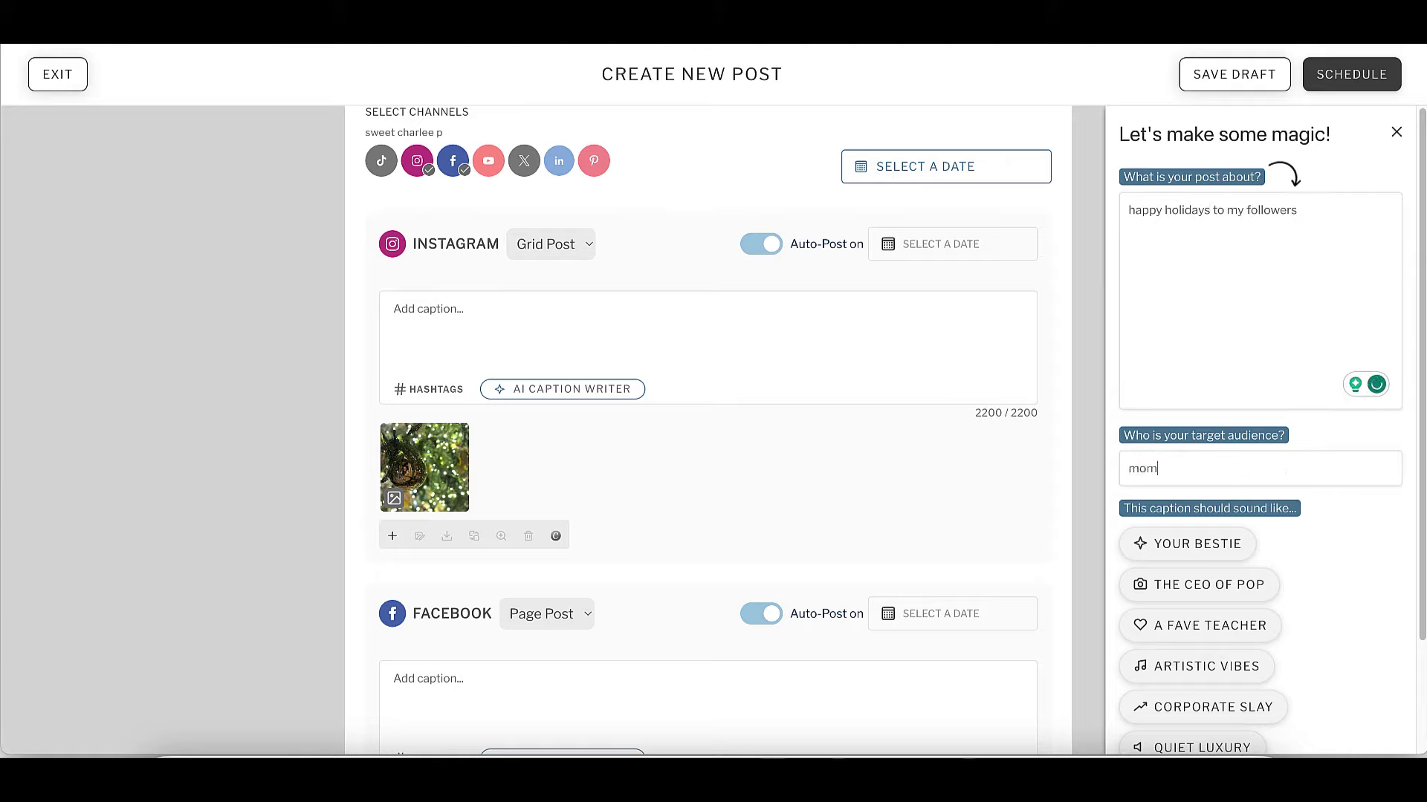
{"action": "type", "text": " bloggers"}
{"action": "scroll", "coordinate": [1309, 538], "scroll_direction": "down", "scroll_amount": 1}
{"action": "scroll", "coordinate": [1309, 538], "scroll_direction": "down", "scroll_amount": 1}
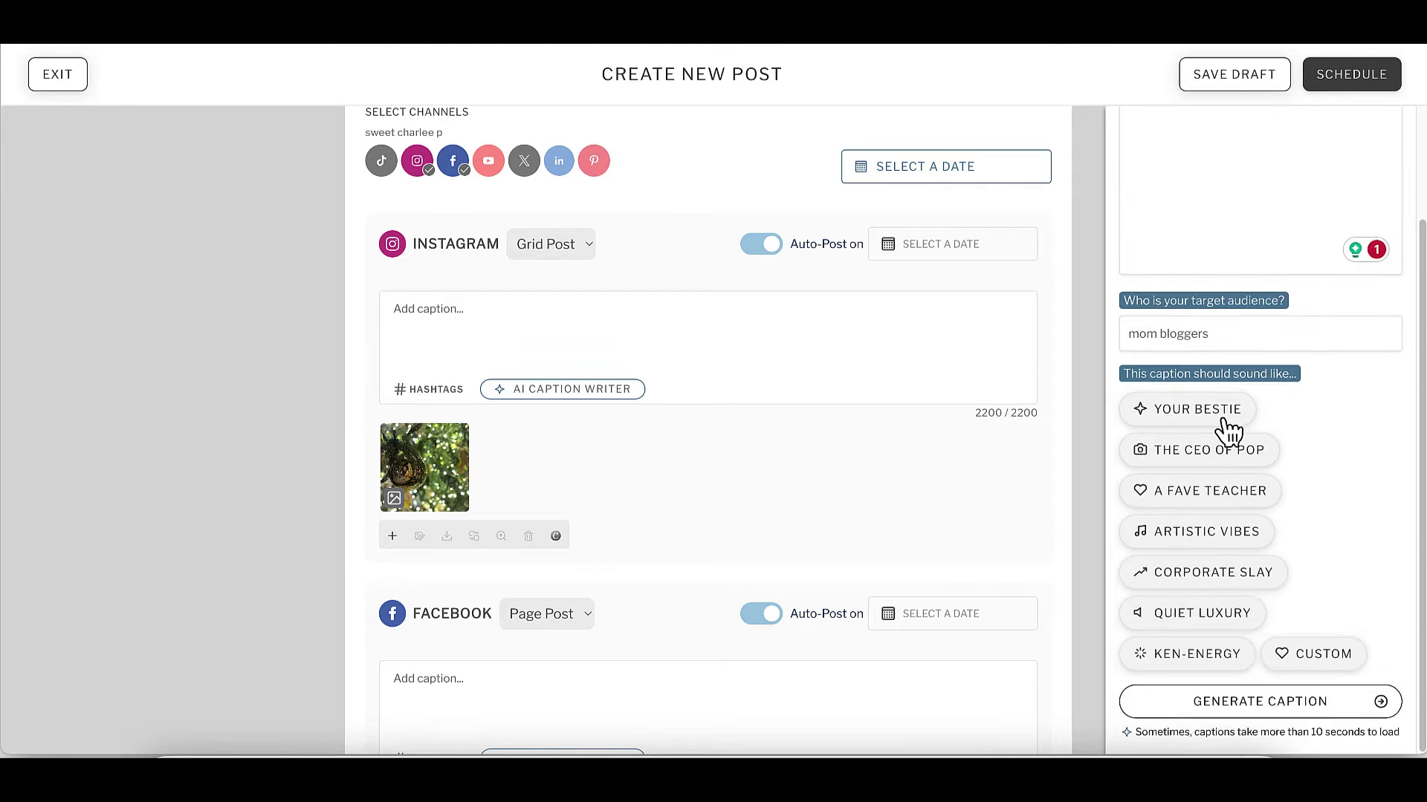
{"action": "left_click", "coordinate": [1272, 702]}
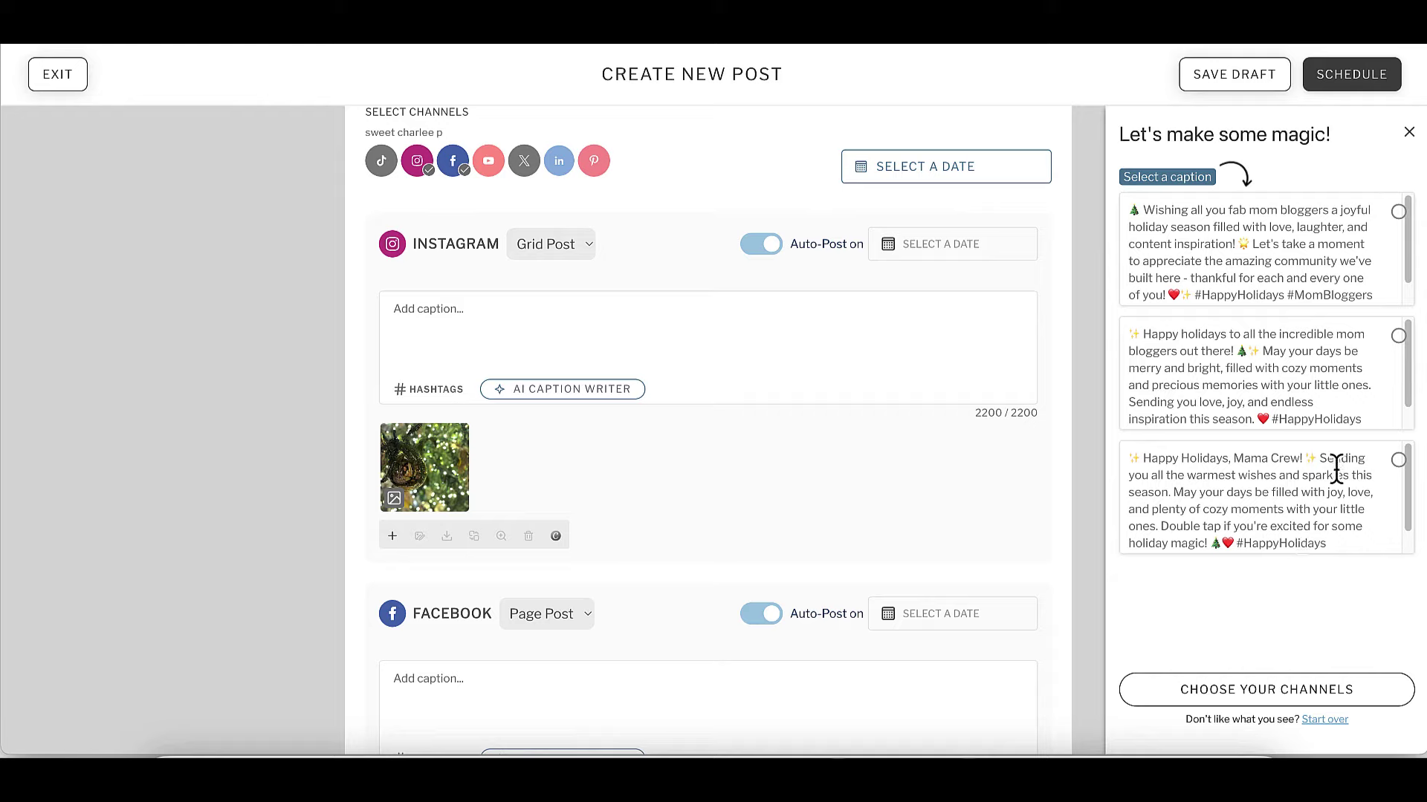
- Pick the 'Happy Holidays, Mama Crew!' caption and choose Instagram and Facebook as its channels
{"action": "left_click", "coordinate": [1398, 461]}
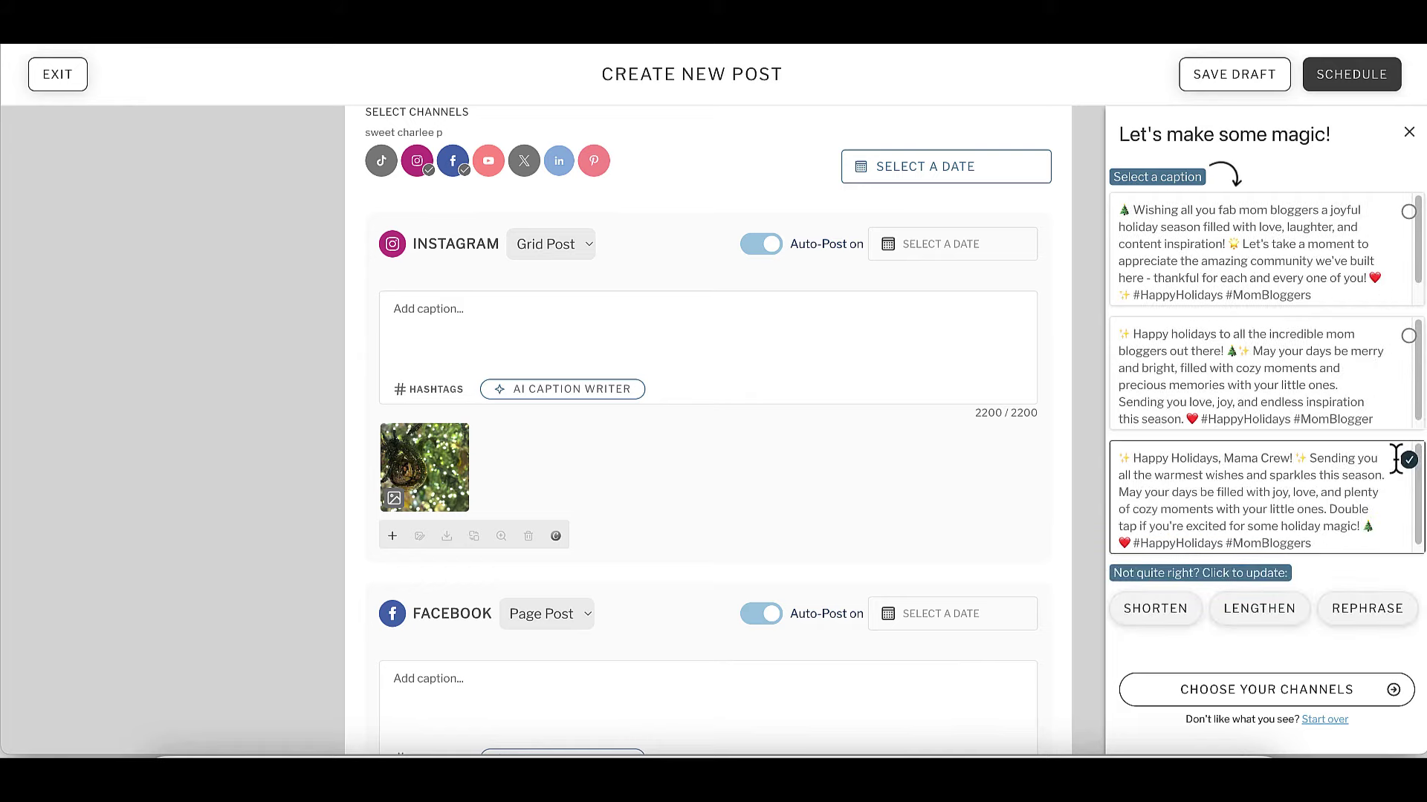
{"action": "left_click", "coordinate": [1330, 691]}
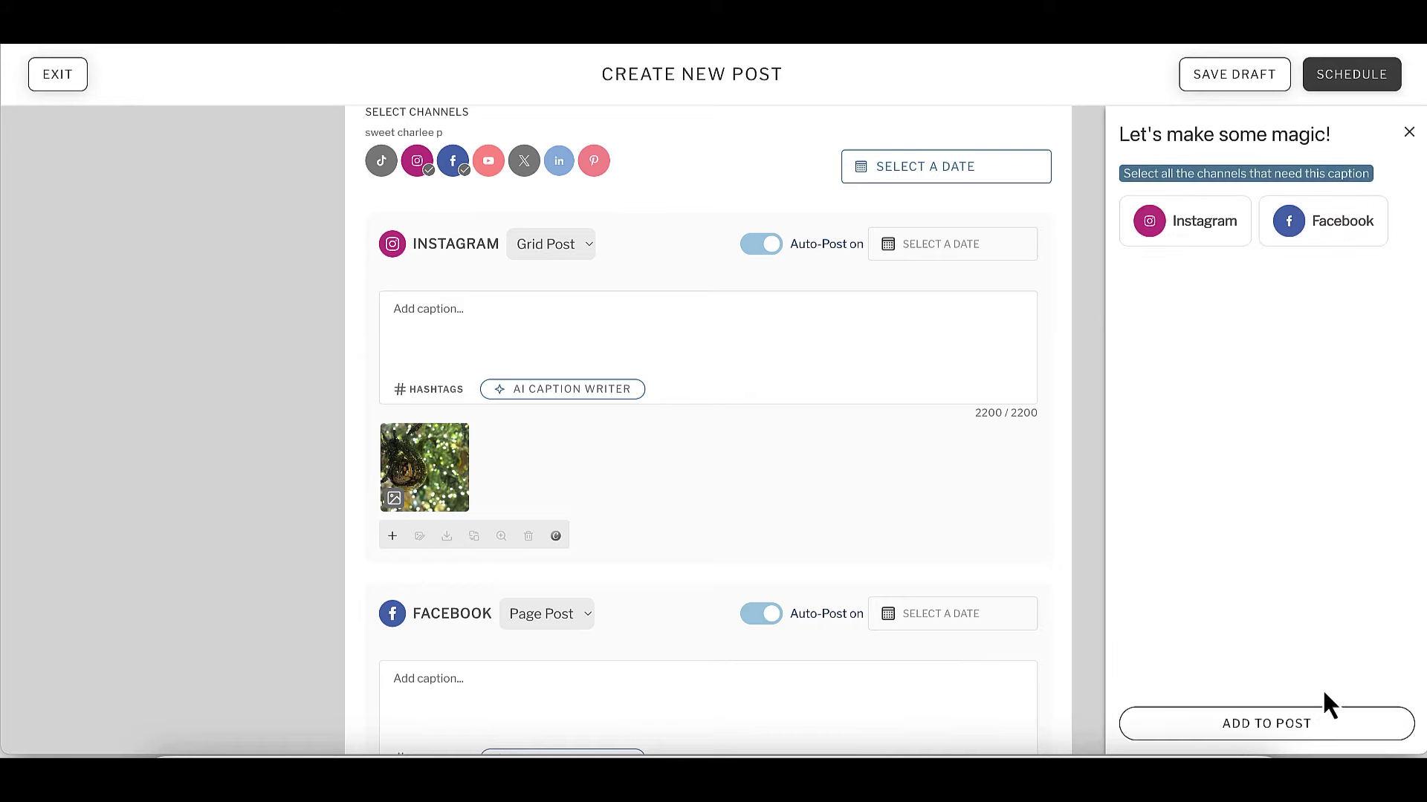
{"action": "left_click", "coordinate": [1215, 244]}
{"action": "left_click", "coordinate": [1345, 255]}
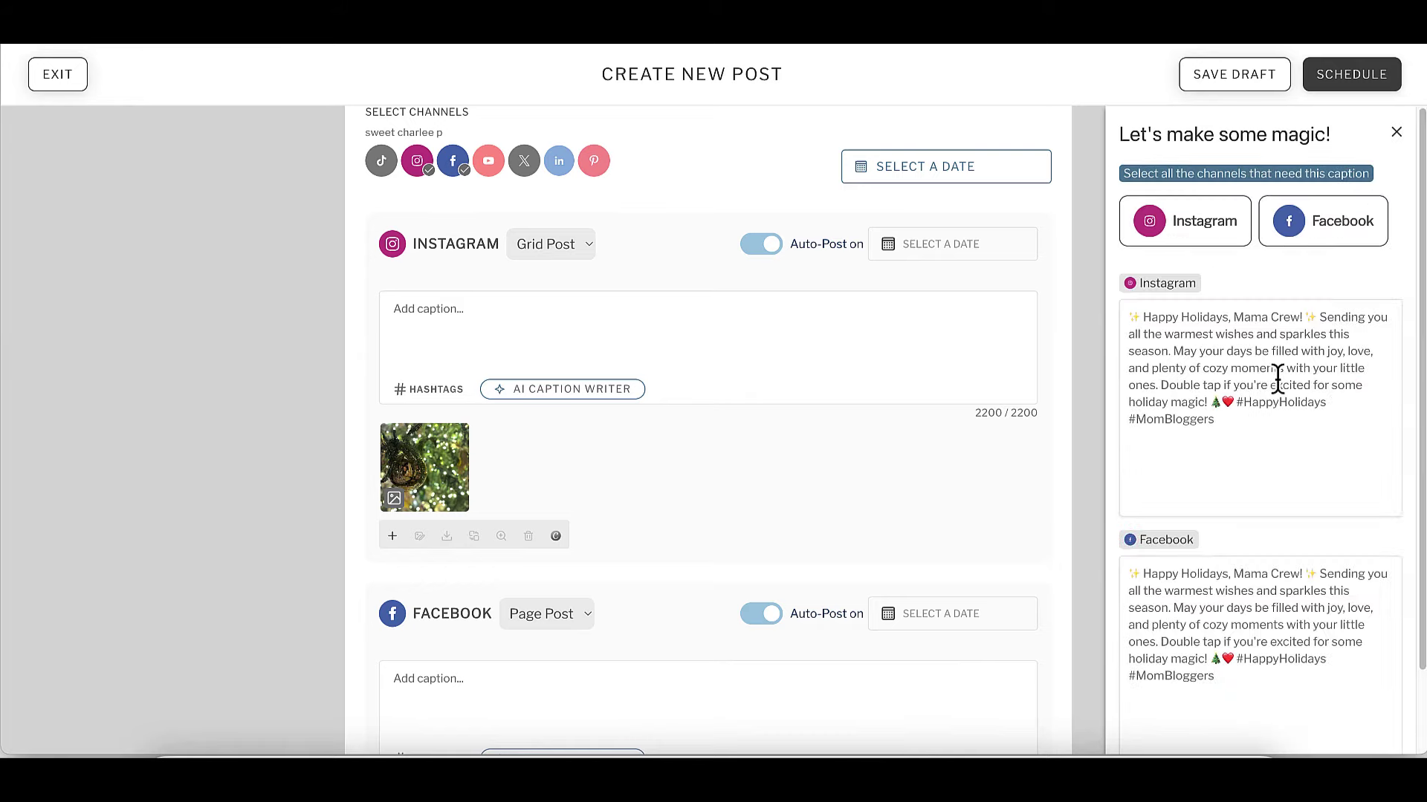
{"action": "scroll", "coordinate": [1235, 522], "scroll_direction": "down", "scroll_amount": 2}
- Add the AI caption to both posts and insert the Holidays hashtag group into Instagram
{"action": "left_click", "coordinate": [1281, 722]}
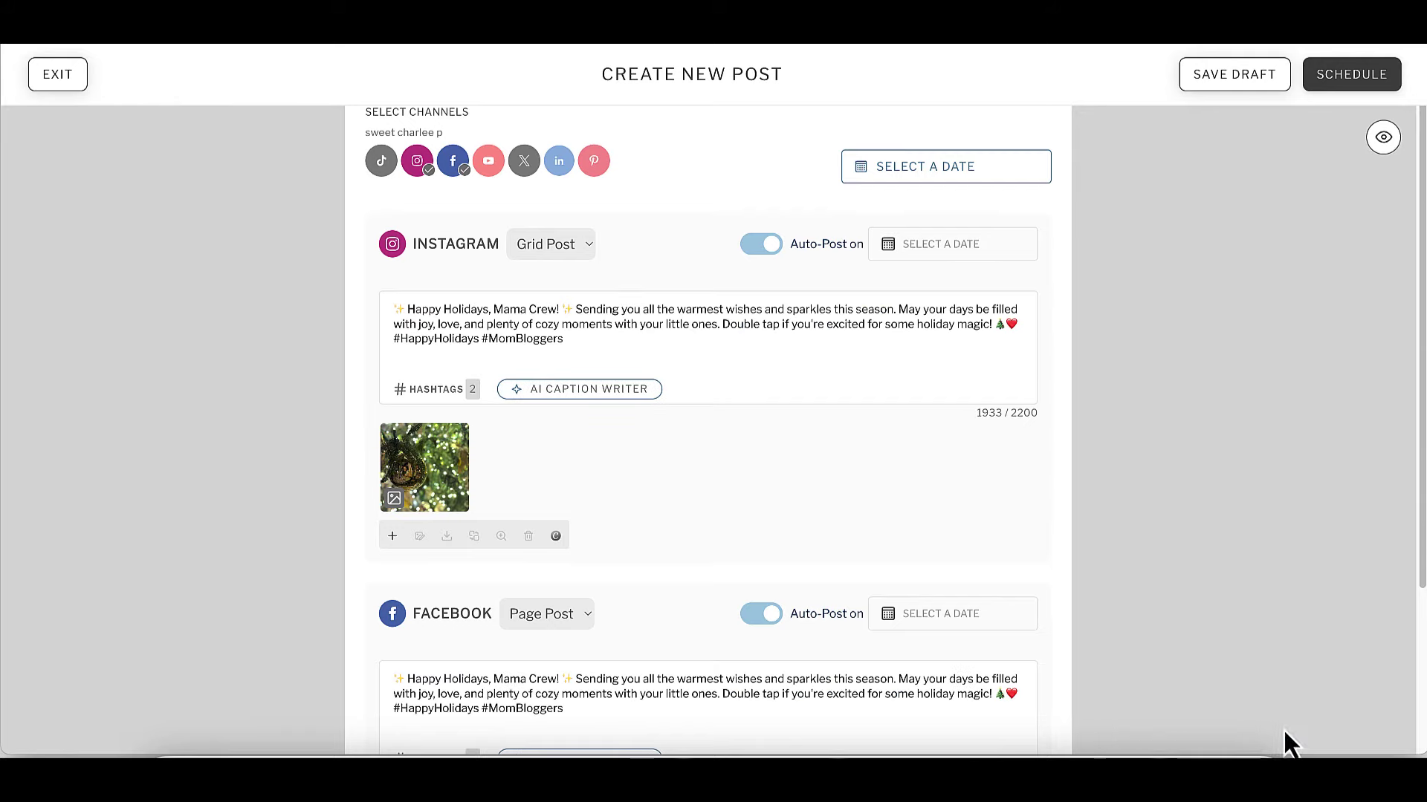
{"action": "left_click", "coordinate": [450, 391]}
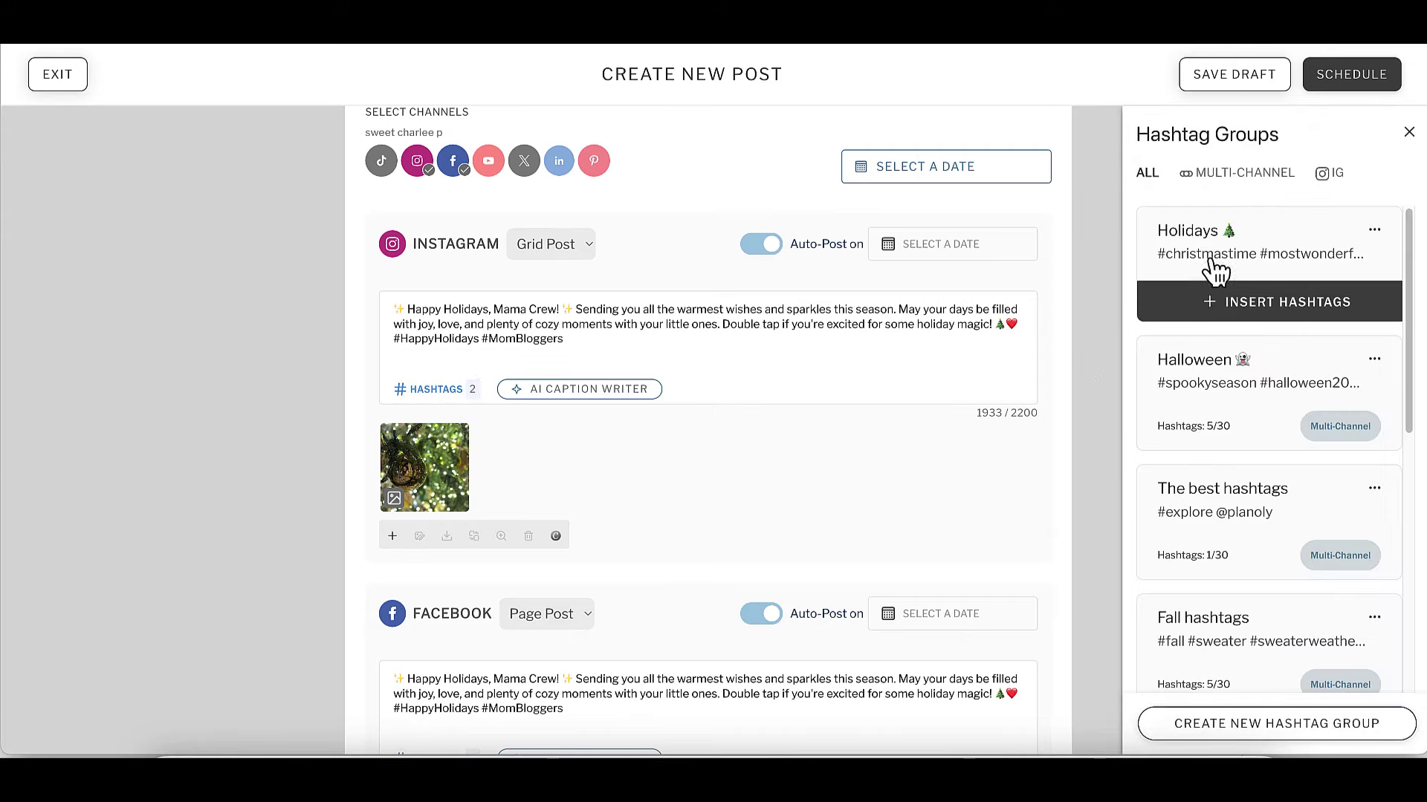
{"action": "left_click", "coordinate": [1269, 305]}
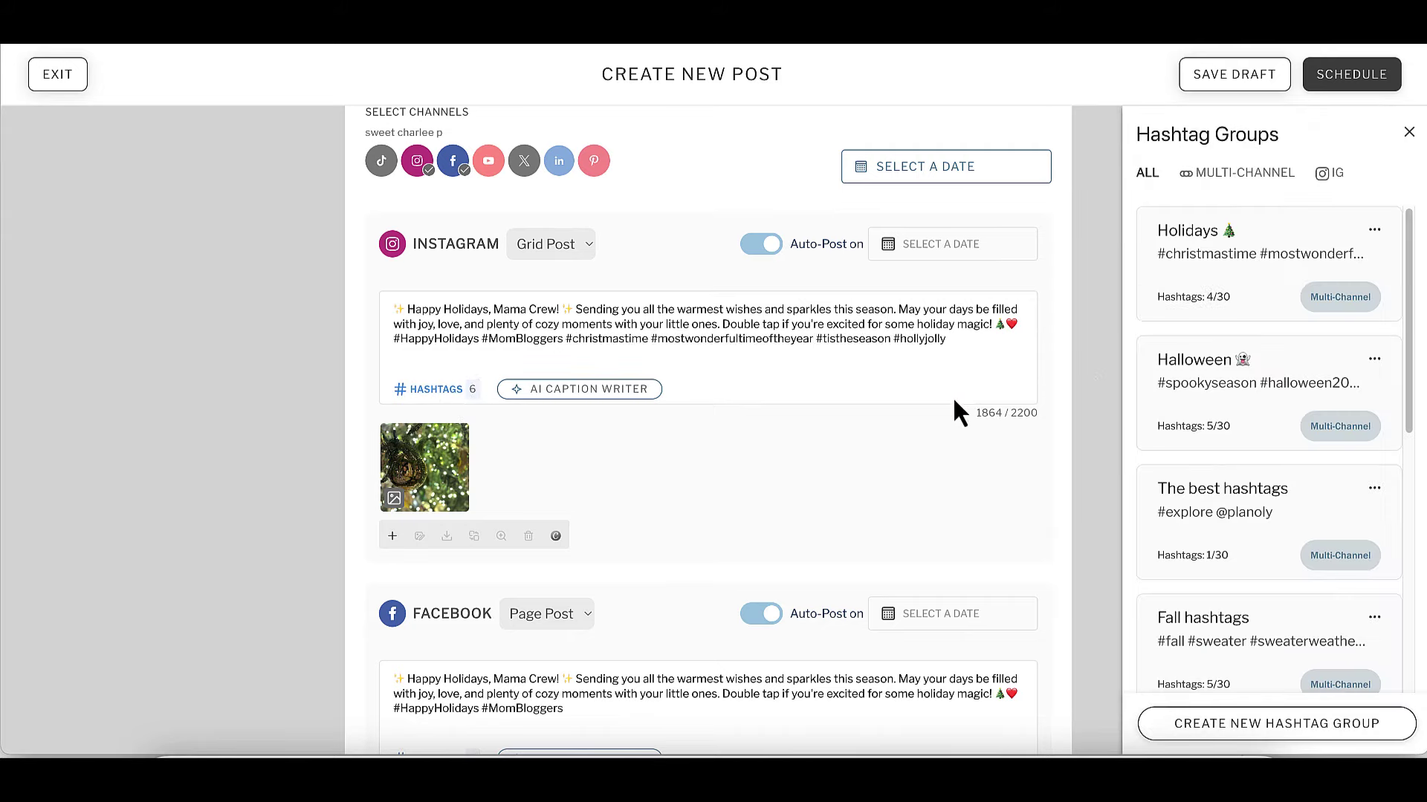
{"action": "left_click", "coordinate": [931, 470]}
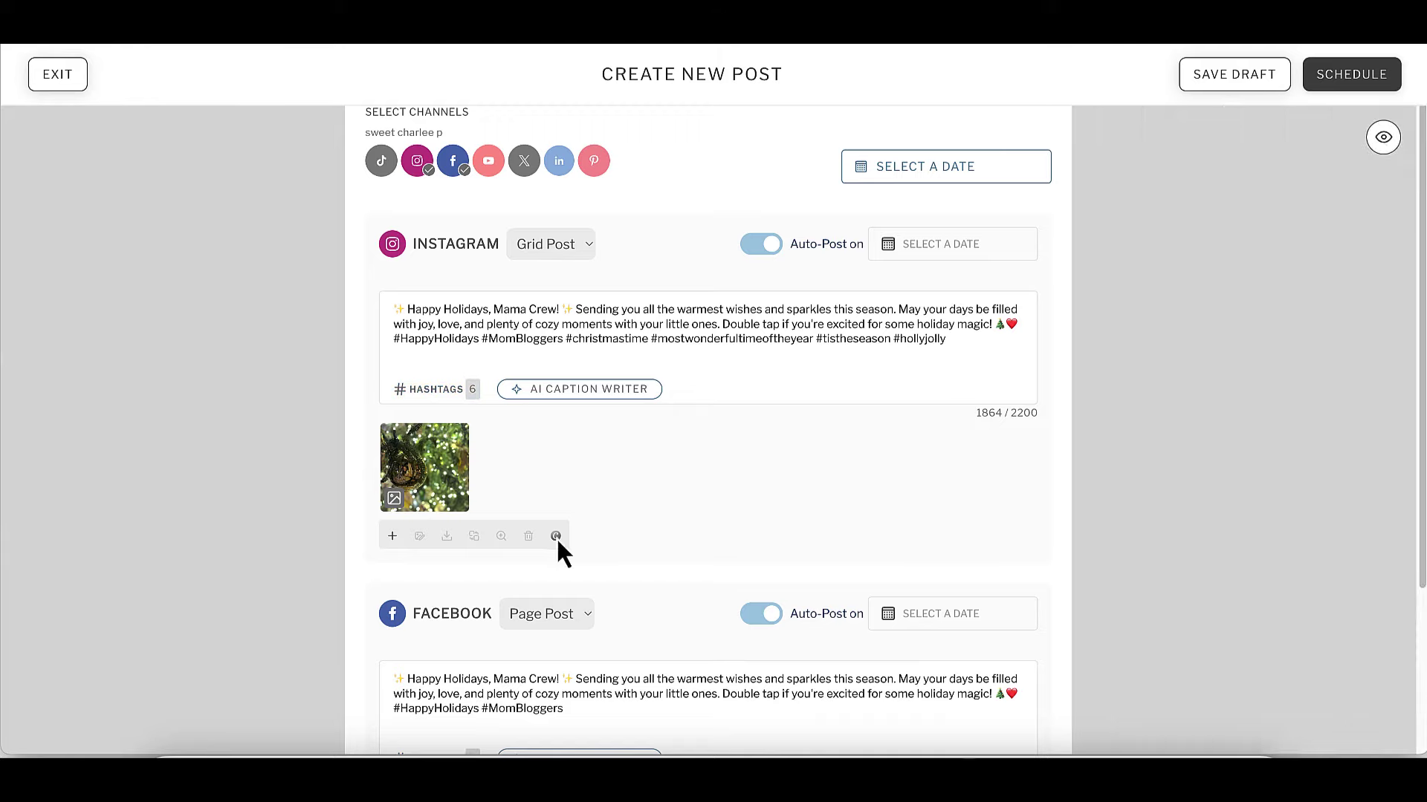
- Select the ornament photo and toggle the Instagram post preview on and off
{"action": "left_click", "coordinate": [461, 503]}
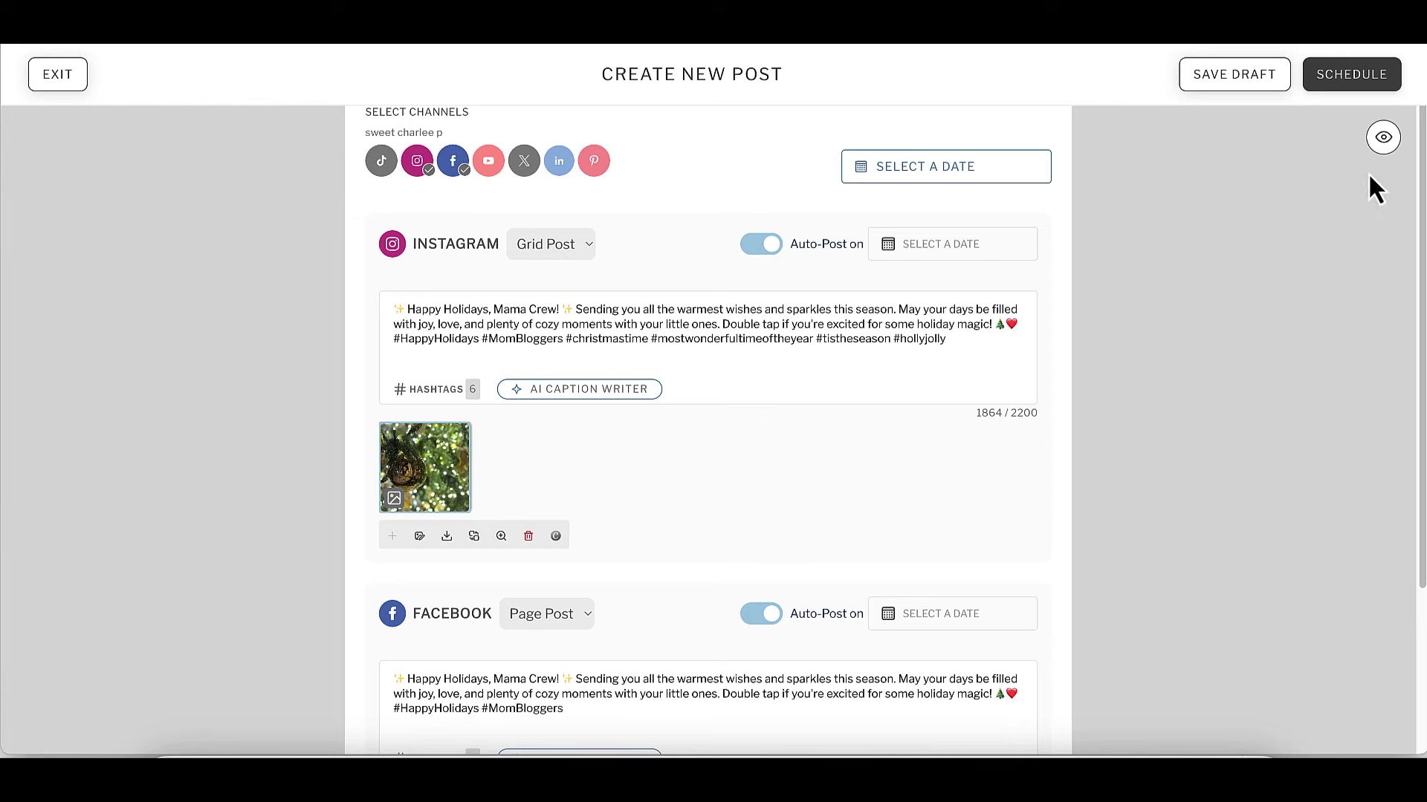
{"action": "left_click", "coordinate": [1384, 148]}
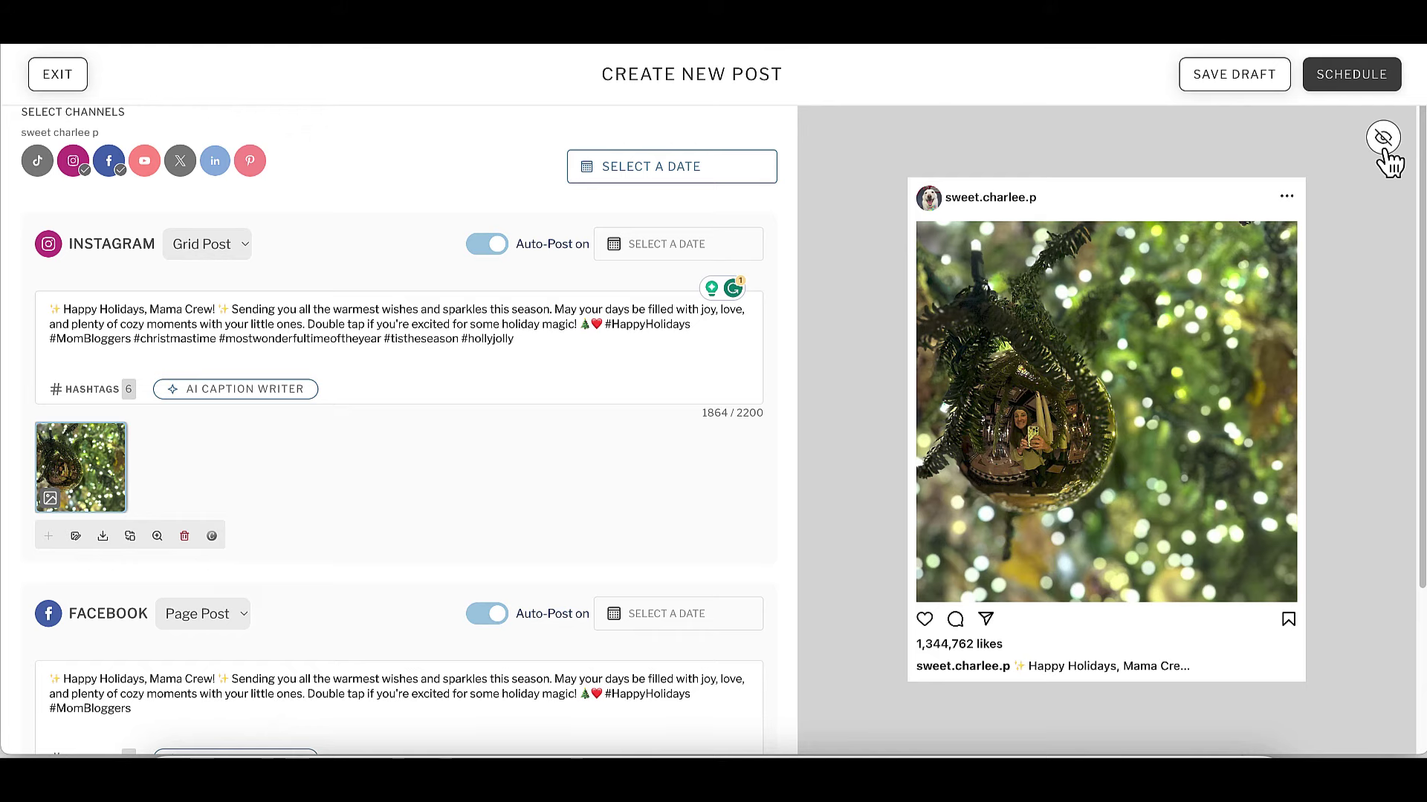
{"action": "left_click", "coordinate": [1384, 139]}
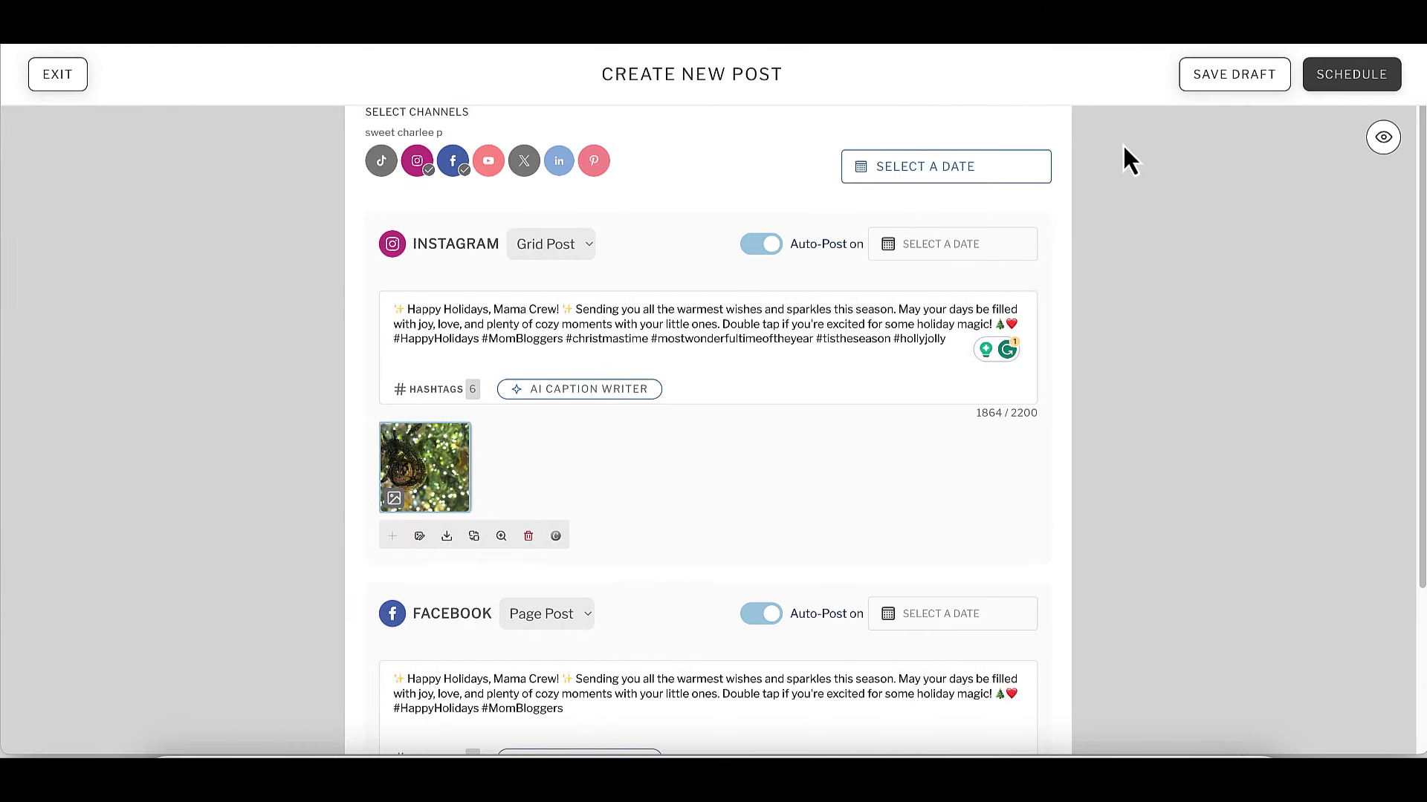
- Pick Dec 23 at 12:00 pm for all channels, then move Facebook's auto-post date to Dec 24
{"action": "left_click", "coordinate": [925, 161]}
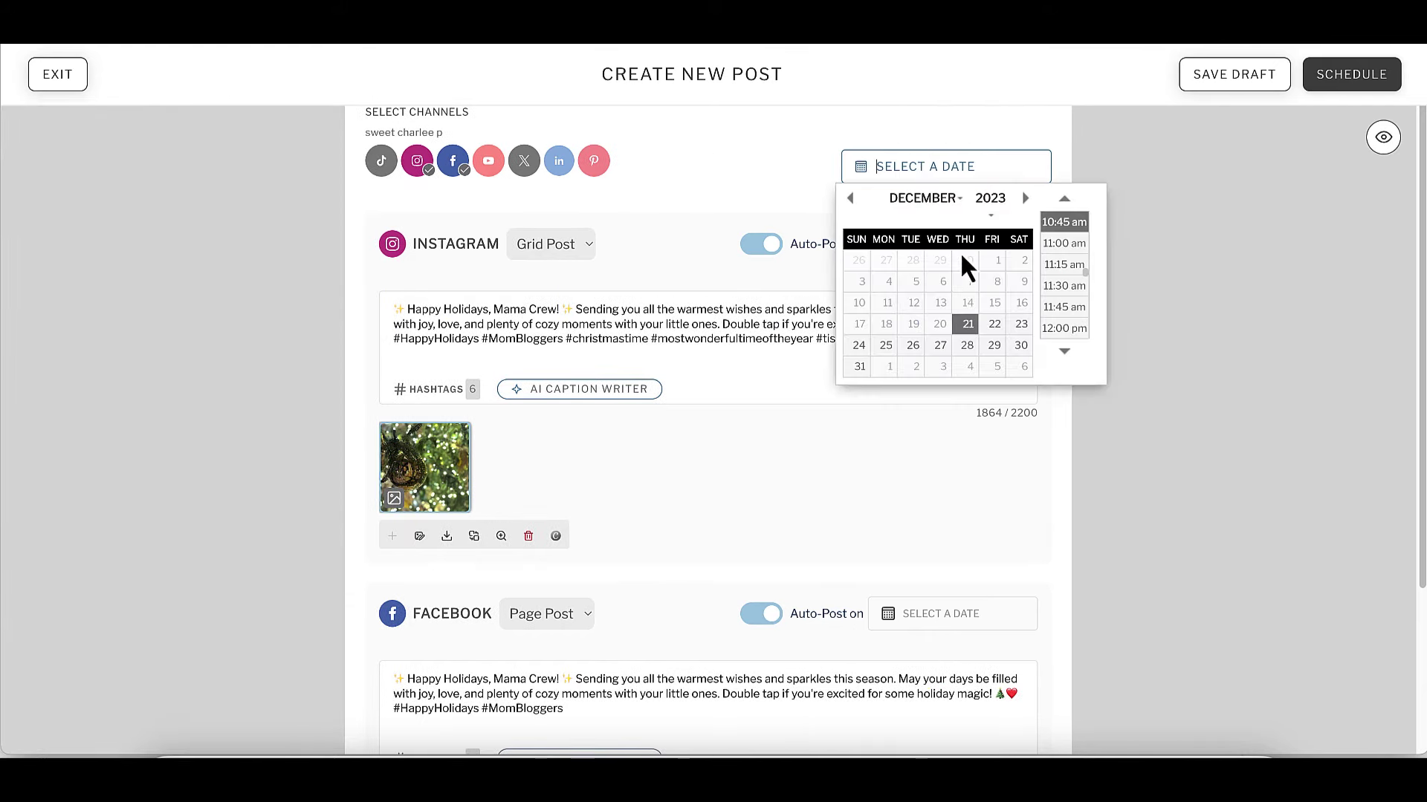
{"action": "left_click", "coordinate": [1020, 327]}
{"action": "left_click", "coordinate": [1064, 331]}
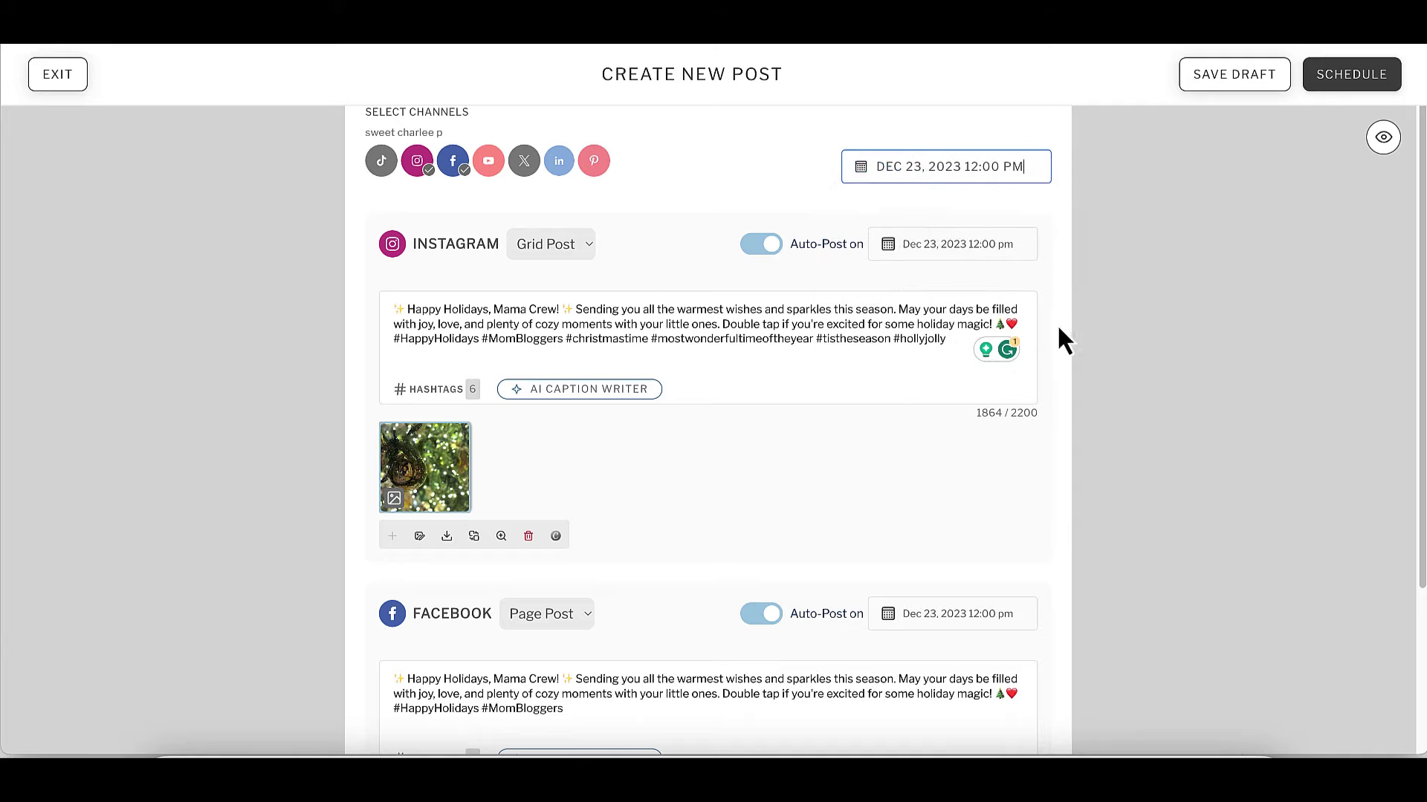
{"action": "left_click", "coordinate": [970, 614]}
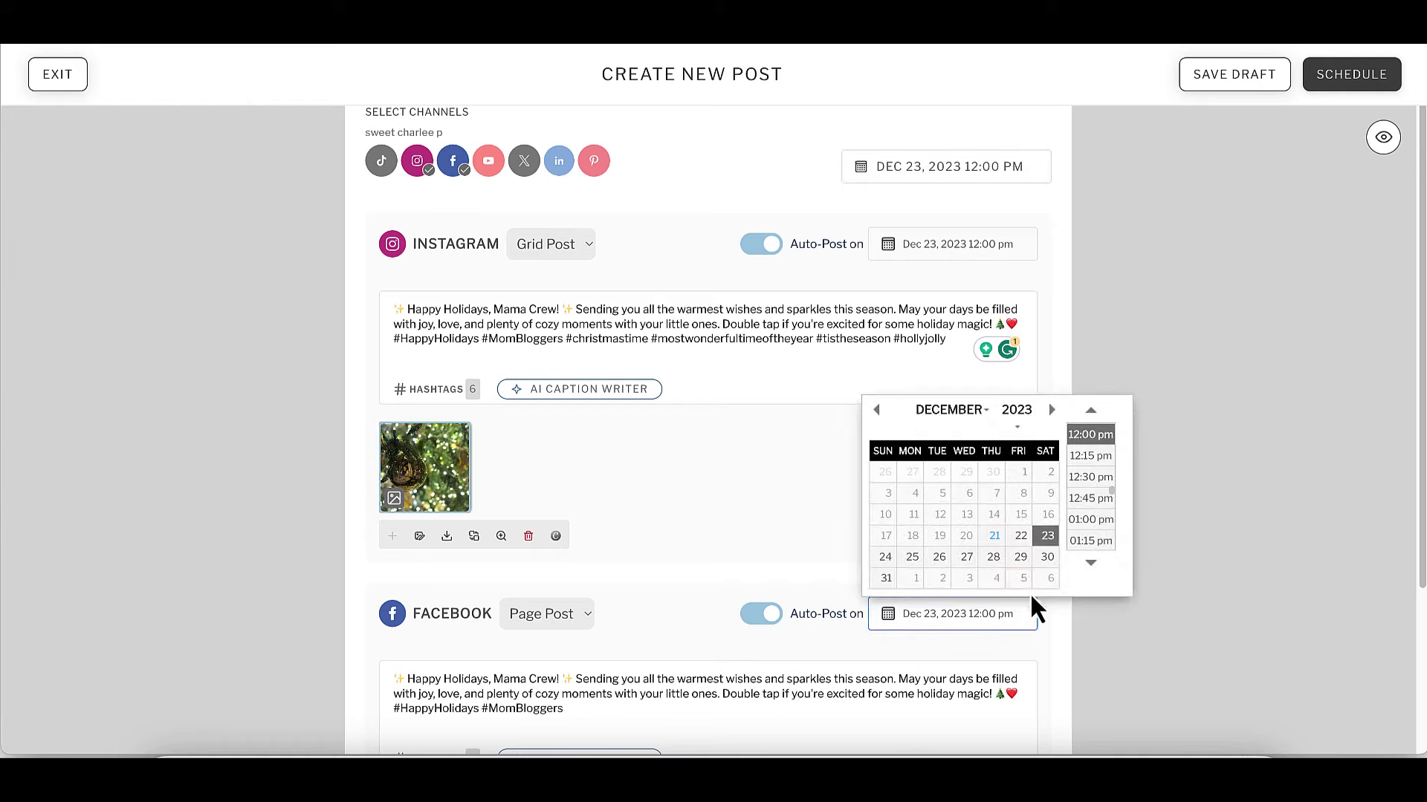
{"action": "left_click", "coordinate": [888, 566]}
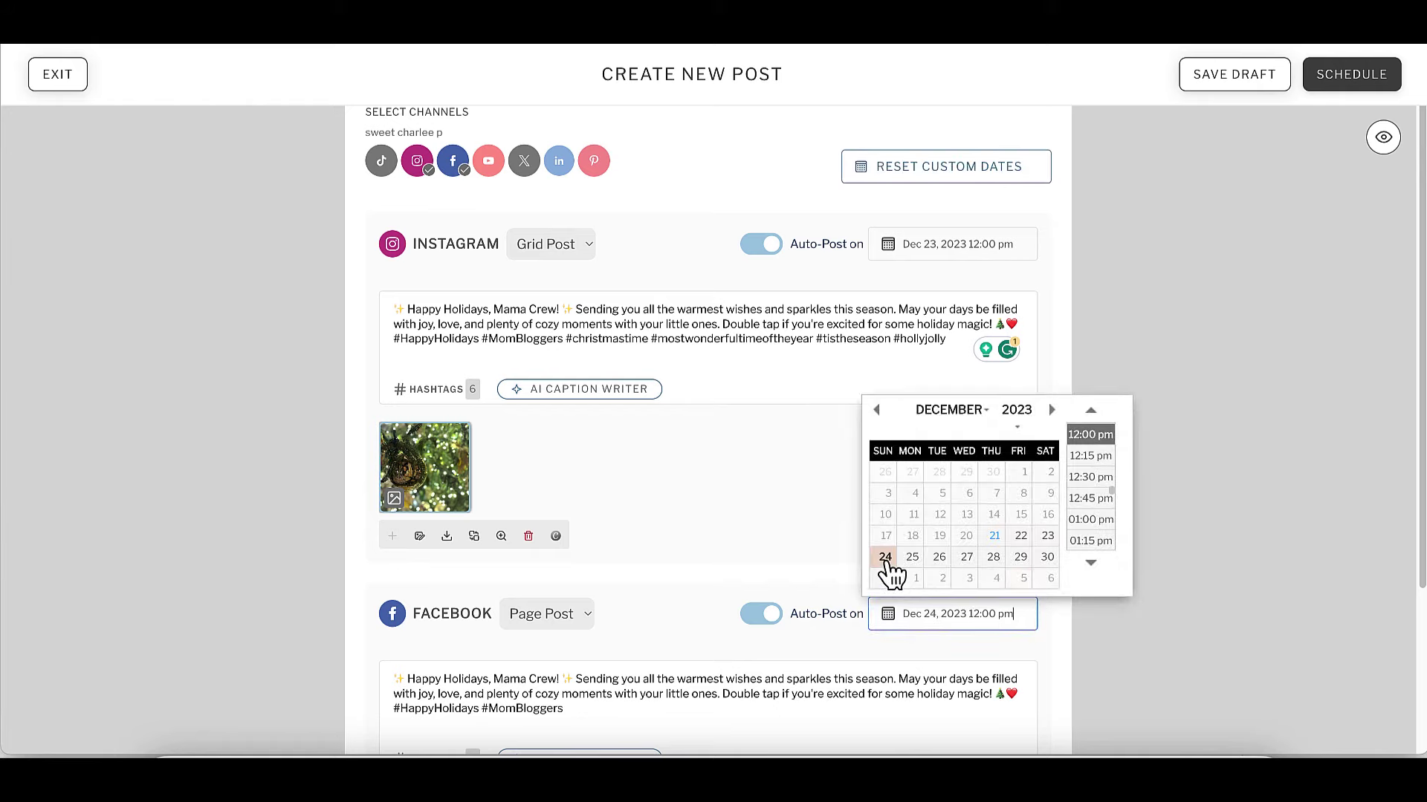
{"action": "left_click", "coordinate": [795, 514]}
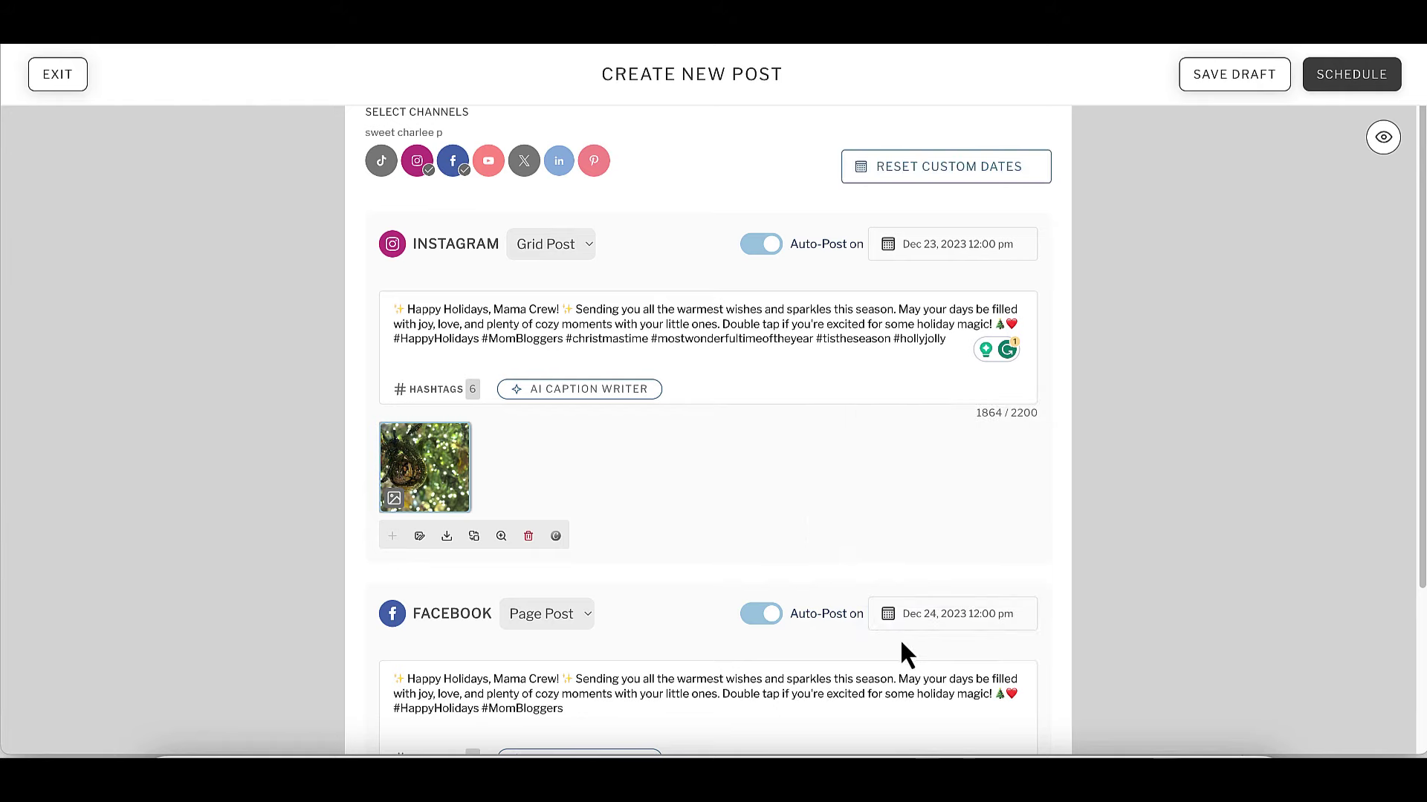
{"action": "scroll", "coordinate": [899, 639], "scroll_direction": "down", "scroll_amount": 1}
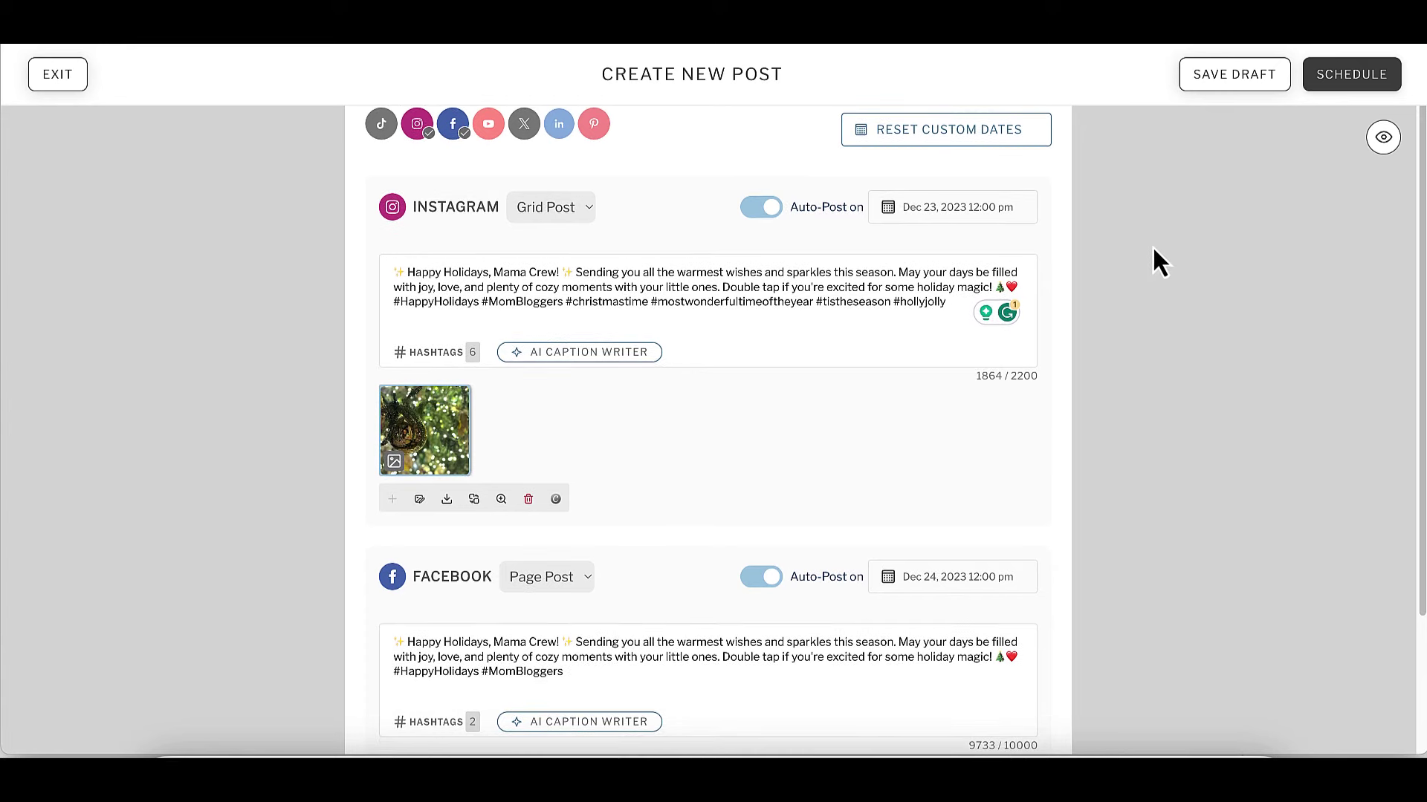
- Submit the dated Instagram and Facebook holiday post with SCHEDULE
{"action": "left_click", "coordinate": [1332, 89]}
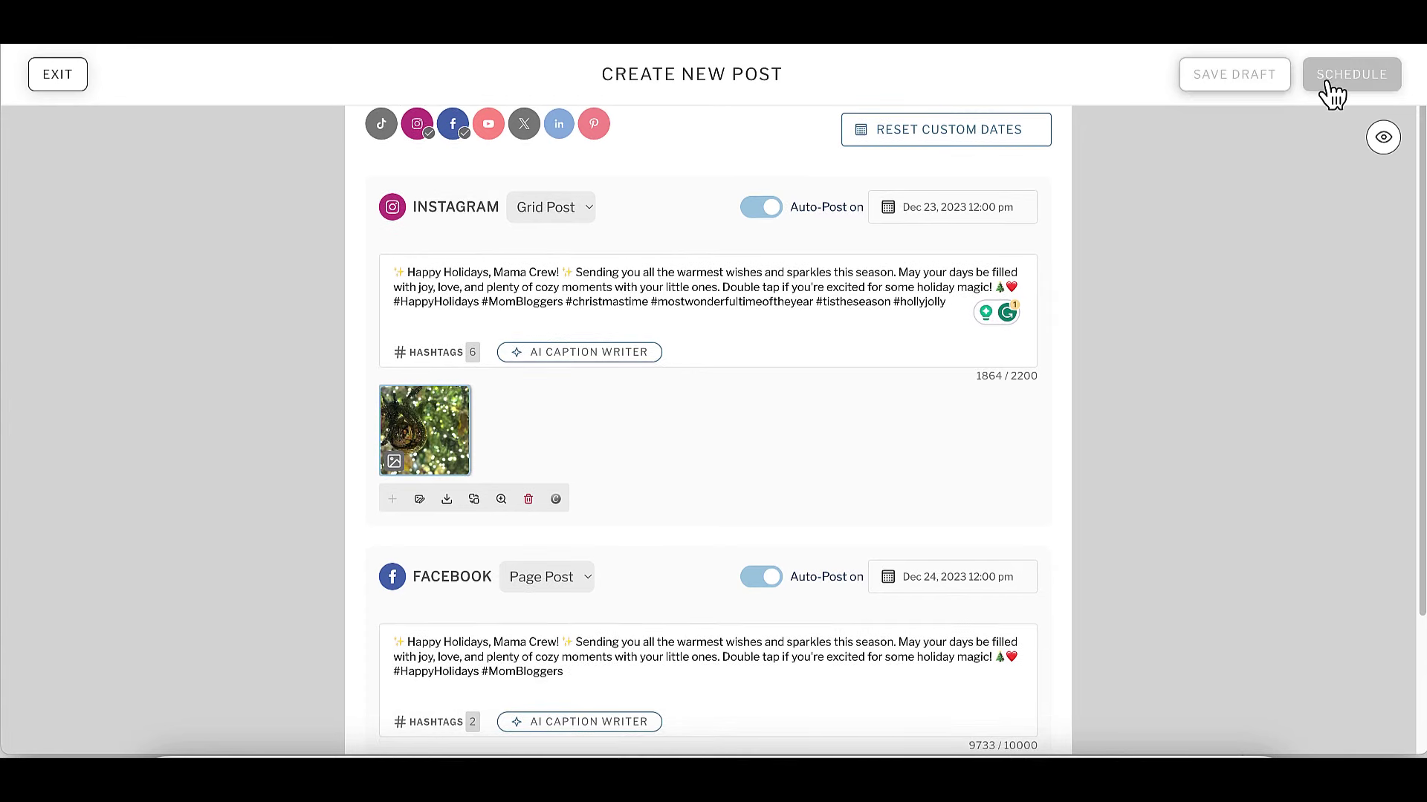